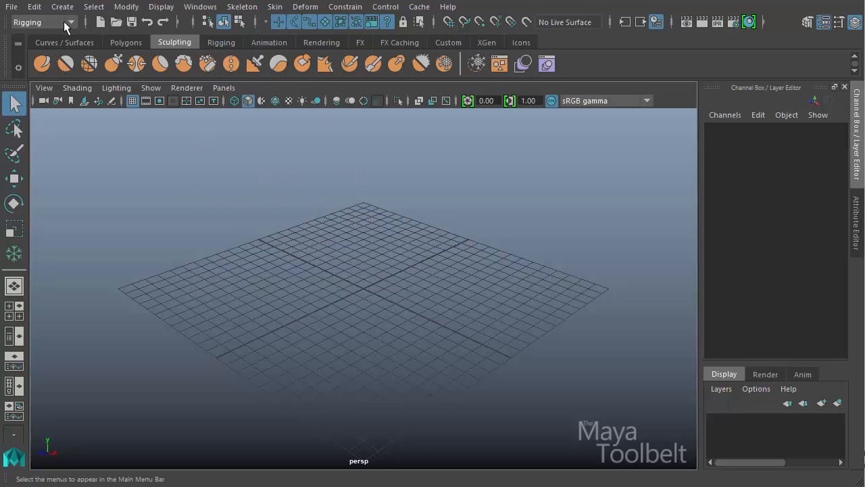
- Open the UV Editor and fit the whole UV grid in its view
click(132, 43)
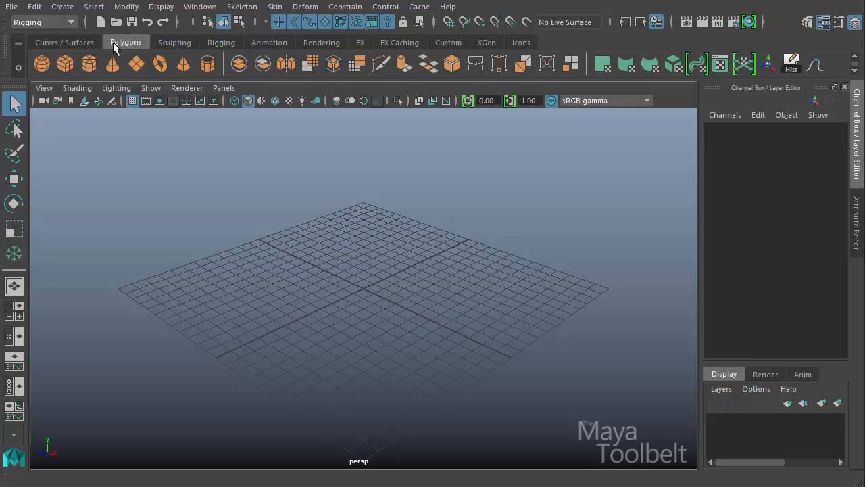
click(722, 65)
drag(614, 81, 440, 70)
alt+middle_drag(422, 195, 499, 185)
alt+right_drag(499, 186, 196, 238)
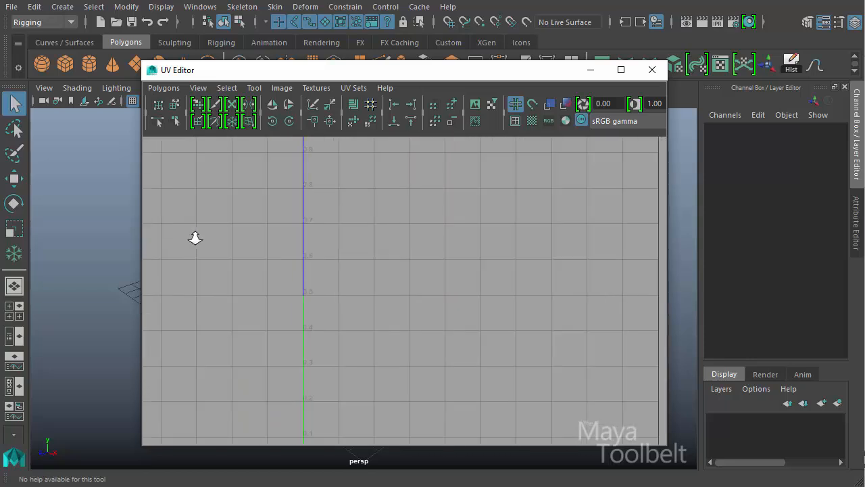
alt+middle_drag(369, 279, 487, 270)
alt+right_drag(487, 270, 222, 272)
alt+middle_drag(481, 290, 476, 250)
alt+right_drag(476, 251, 302, 284)
alt+middle_drag(477, 331, 469, 285)
alt+right_drag(469, 285, 422, 289)
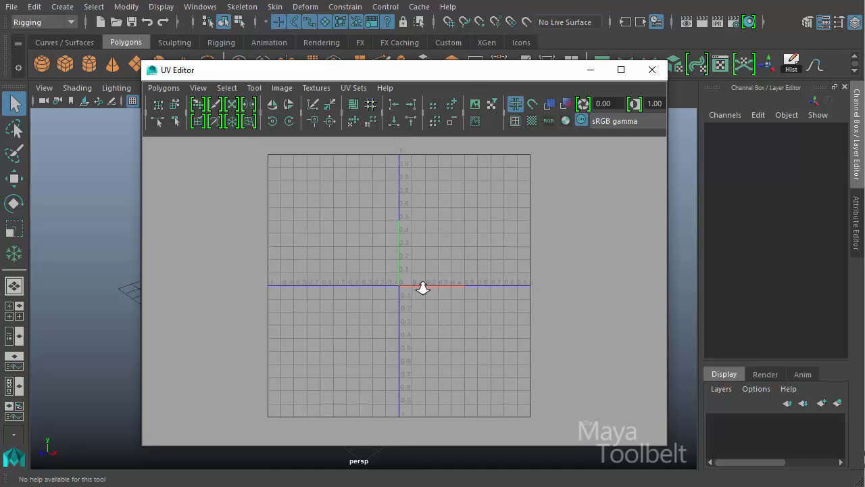
alt+middle_drag(436, 286, 418, 287)
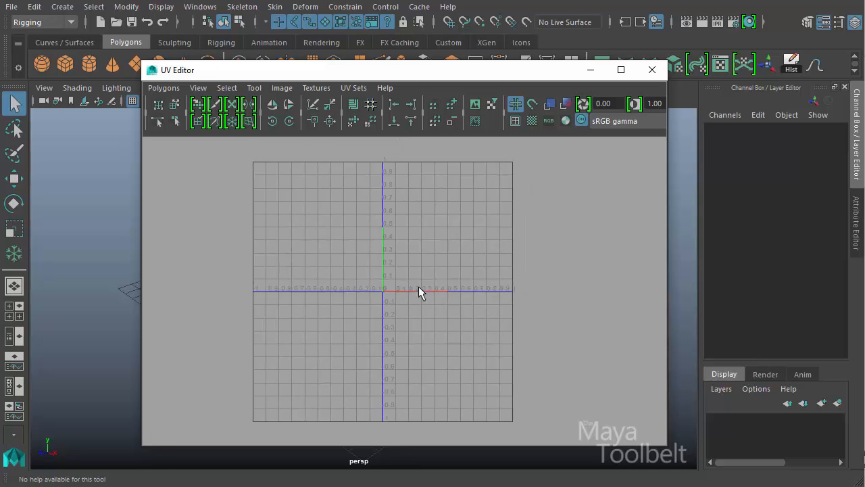
- Open the options of the Pin UV Tool and place a narrower UV Editor window beside its settings
click(254, 87)
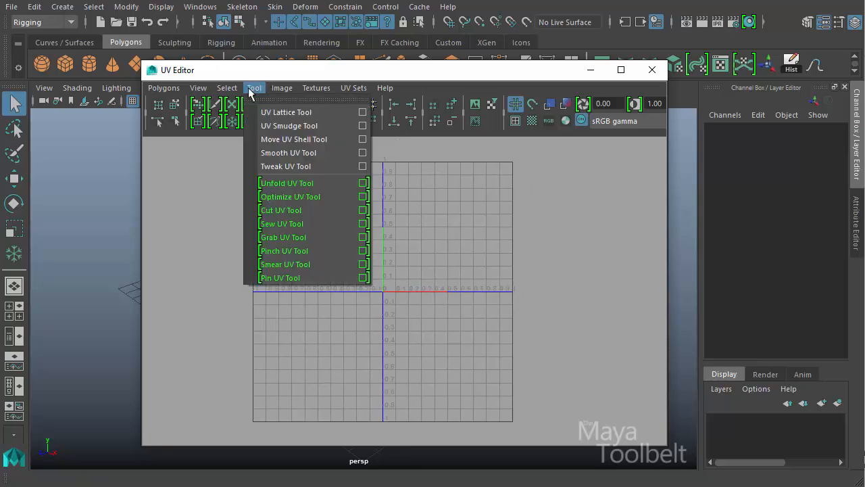
click(362, 277)
drag(247, 73, 429, 90)
drag(324, 83, 359, 91)
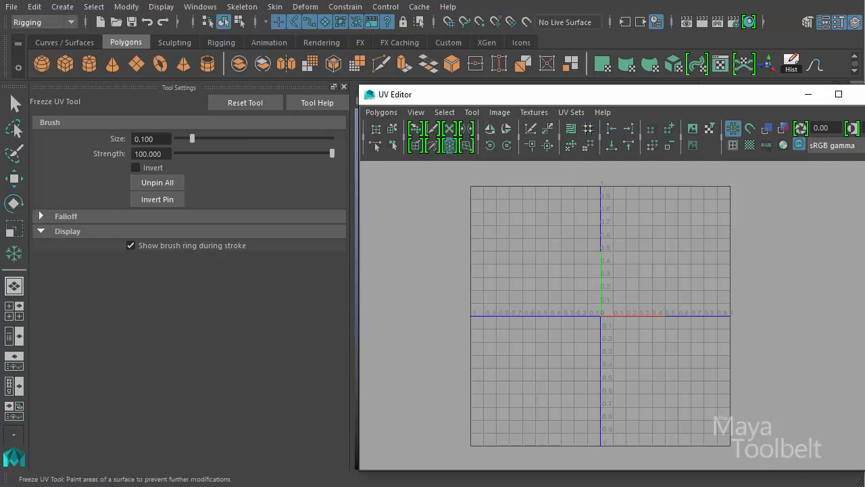
drag(864, 464, 835, 465)
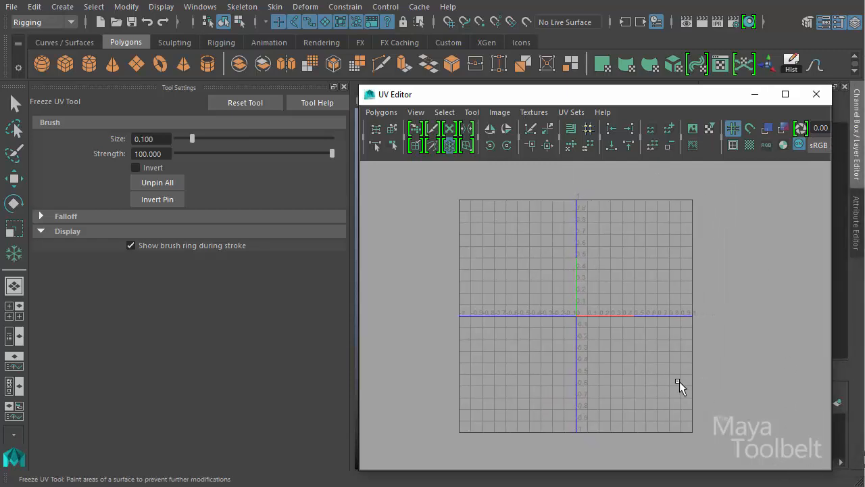
- Minimize the UV Editor and import the Bludgeon.ma weapon from the sculpting base meshes into the scene
click(761, 96)
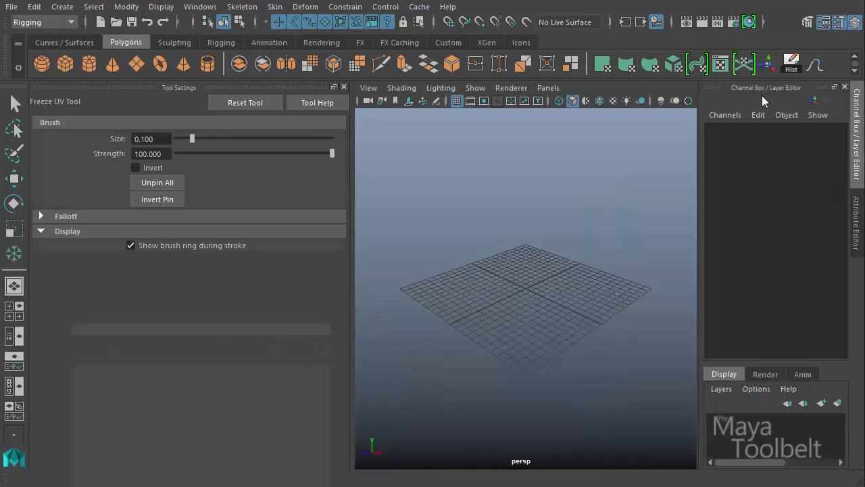
click(168, 40)
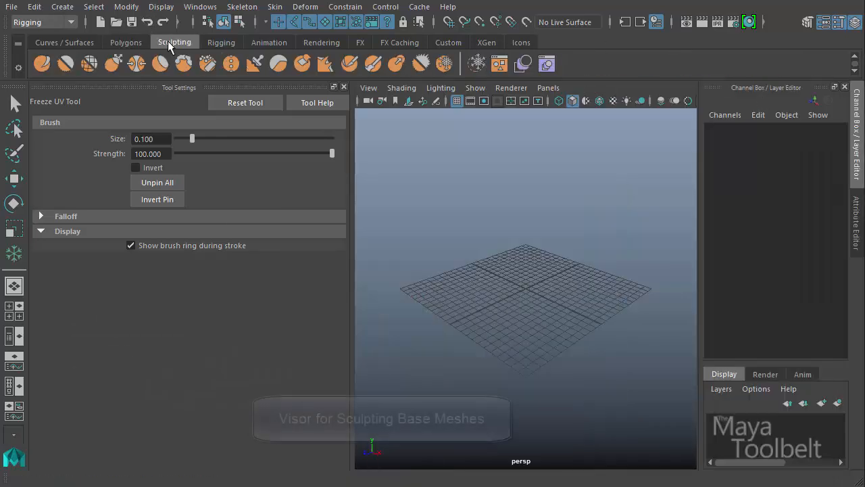
click(500, 66)
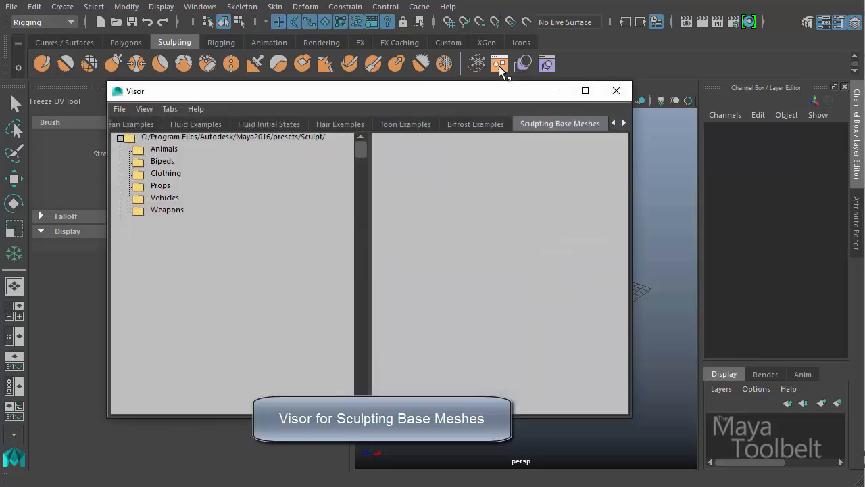
click(167, 210)
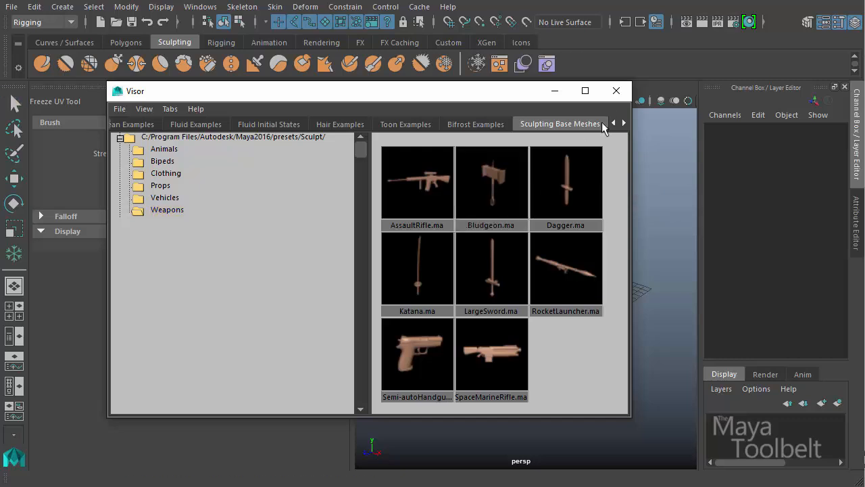
click(616, 90)
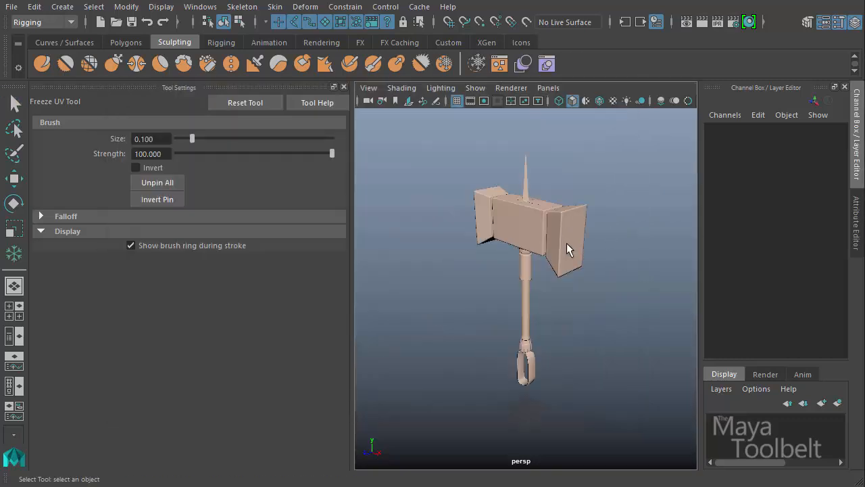
- Examine the bludgeon from several angles and select its separate pieces to see how it is built
alt+drag(570, 315, 578, 293)
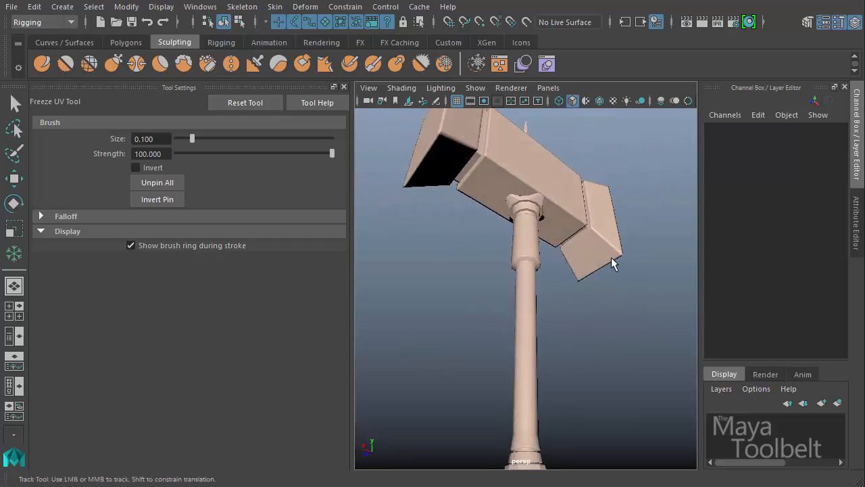
alt+middle_drag(610, 257, 610, 330)
alt+right_drag(610, 331, 513, 311)
mouse_move(514, 311)
alt+mouse_down()
mouse_move(548, 306)
mouse_move(518, 307)
alt+mouse_up()
click(550, 236)
click(525, 304)
click(526, 395)
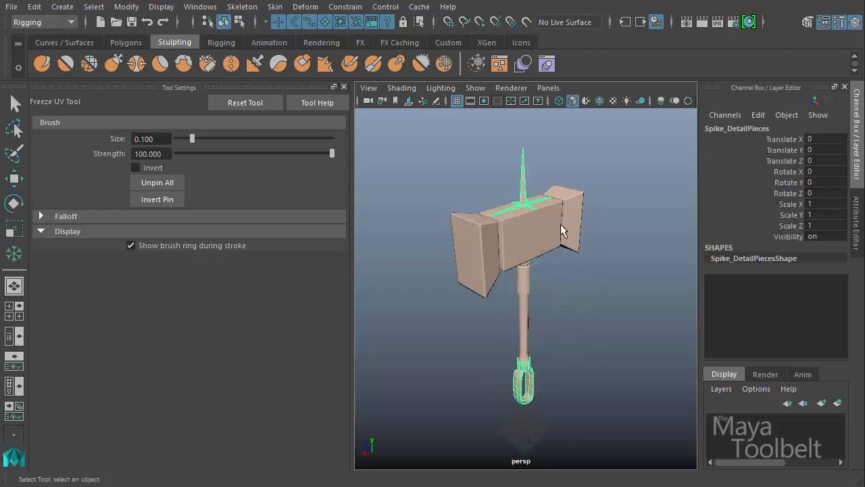
- Select only the hammer head and view its UV shells in the UV Editor
click(530, 236)
alt+drag(564, 270, 502, 227)
alt+drag(454, 245, 561, 319)
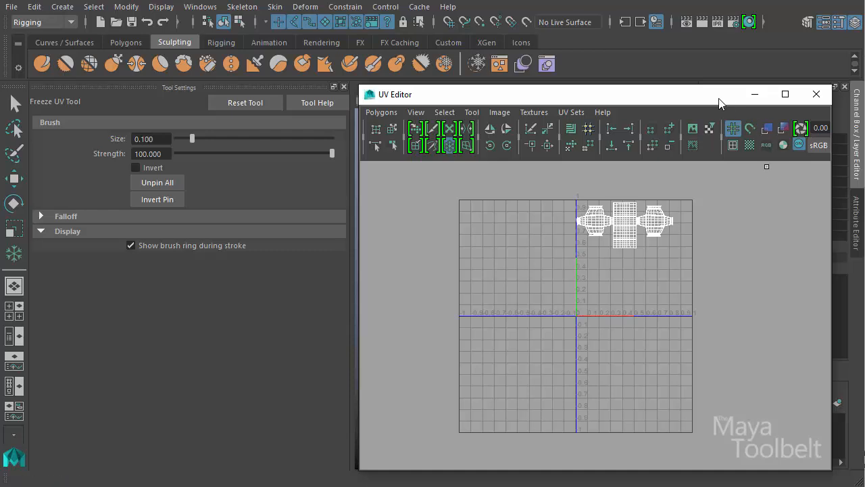
drag(719, 100, 642, 87)
scroll(699, 224, up, 4)
mouse_move(655, 229)
alt+middle_down()
mouse_move(629, 235)
mouse_move(550, 382)
mouse_move(616, 346)
alt+middle_up()
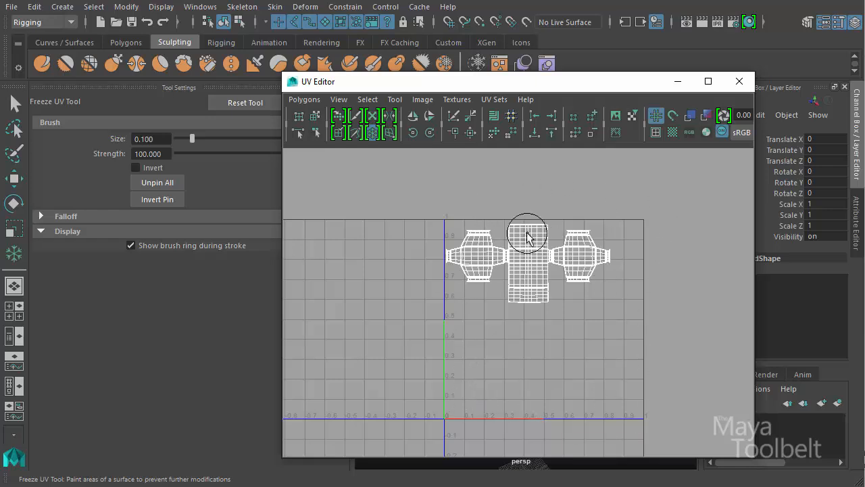
- Select all pieces of the bludgeon, review their UV shells together in the UV Editor, and clear the selection
click(679, 81)
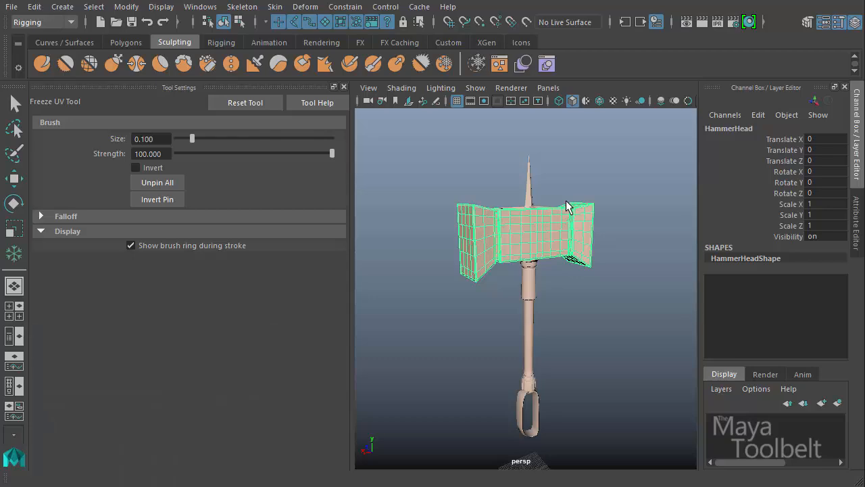
key(q)
click(529, 324)
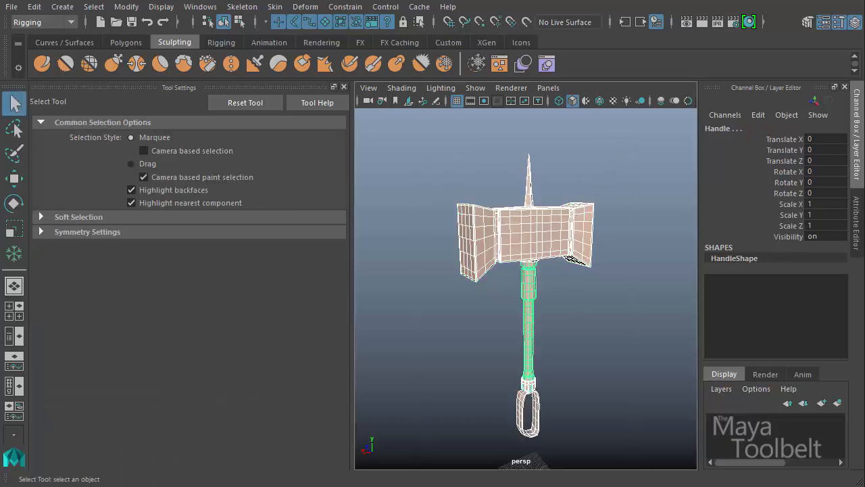
key(alt+Tab)
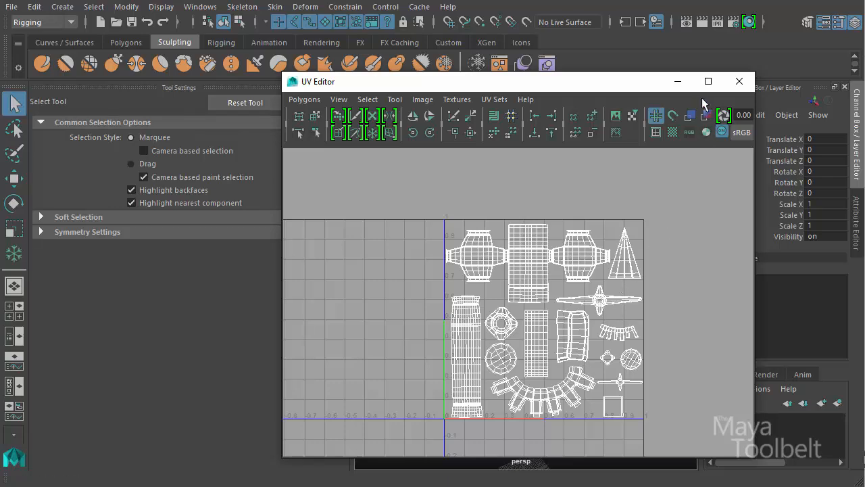
click(677, 82)
click(597, 157)
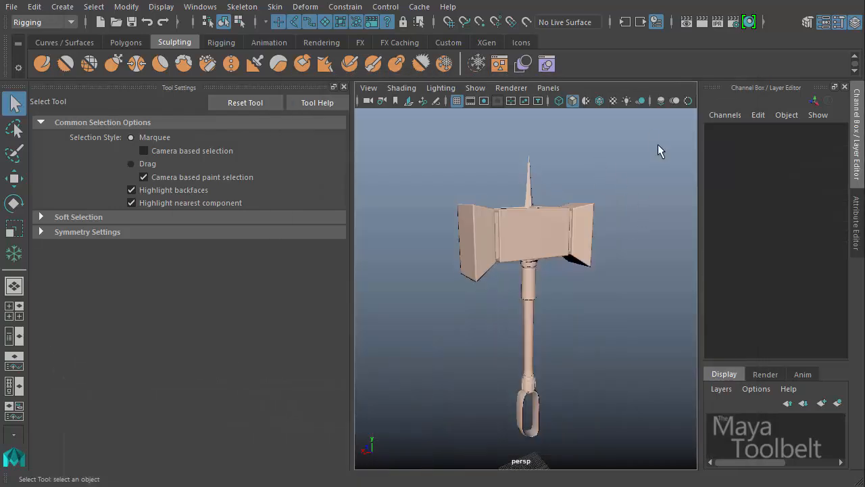
- Select every piece of the bludgeon and combine them into one mesh using the Modeling menu set
drag(657, 144, 440, 442)
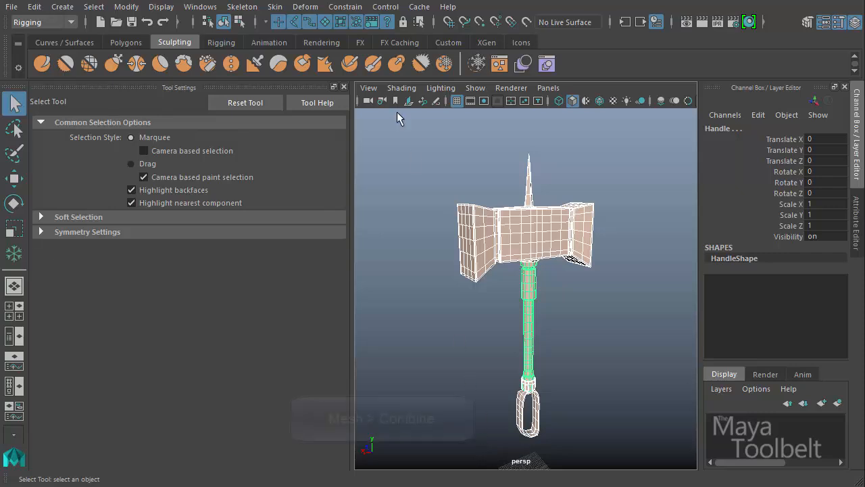
click(60, 23)
click(28, 37)
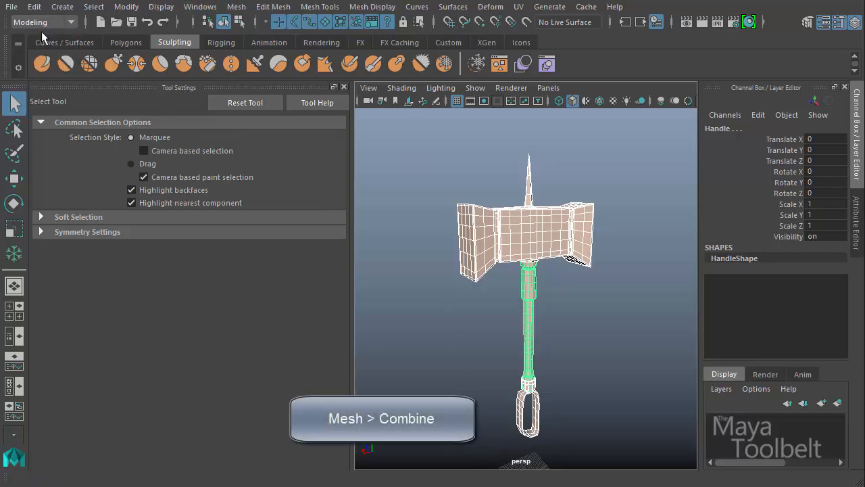
click(240, 7)
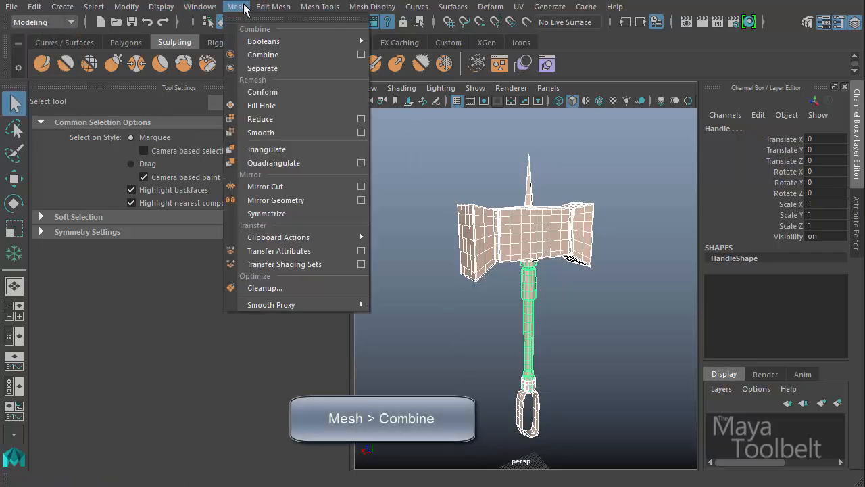
click(286, 58)
- Check the combined bludgeon from other angles and reselect it as a single object
alt+drag(601, 304, 582, 277)
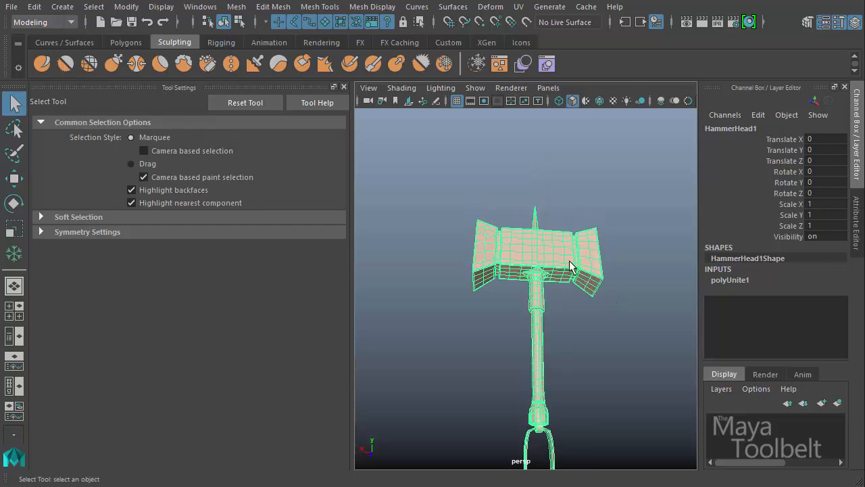
alt+drag(502, 313, 510, 340)
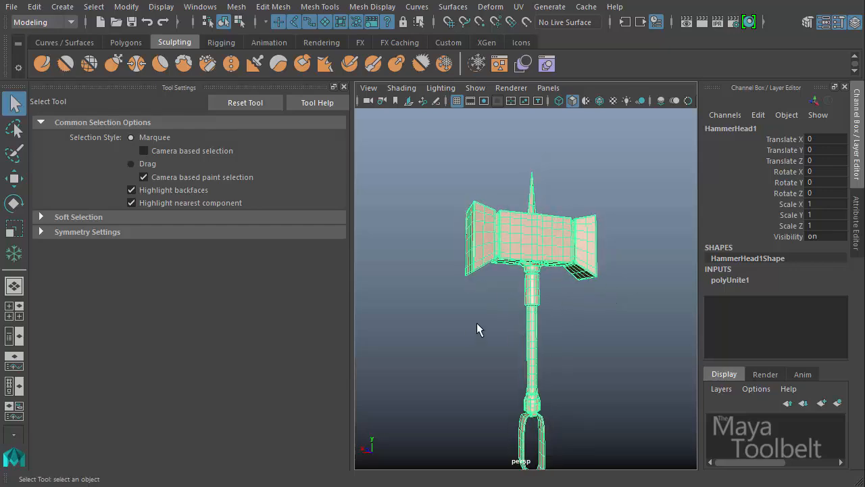
click(476, 323)
click(565, 227)
click(477, 362)
click(531, 327)
- Bring up the UV Editor and frame the combined bludgeon's UV shells
key(alt+Tab)
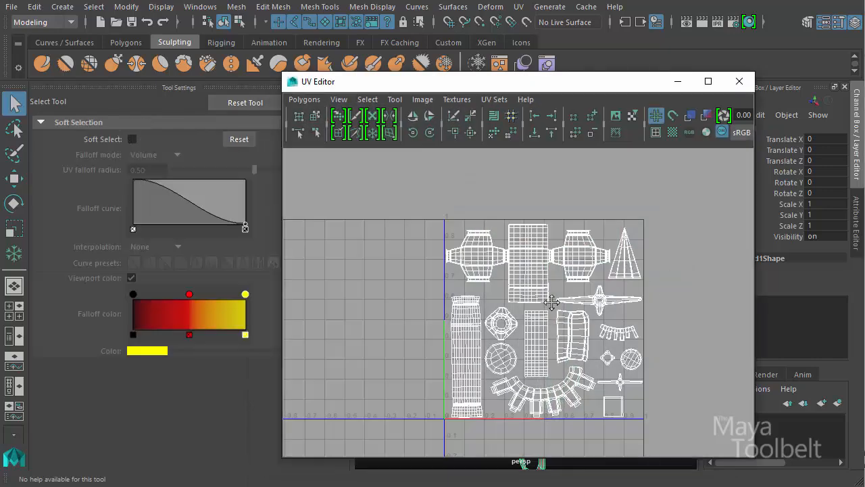
alt+middle_drag(550, 304, 546, 269)
alt+right_drag(569, 306, 638, 324)
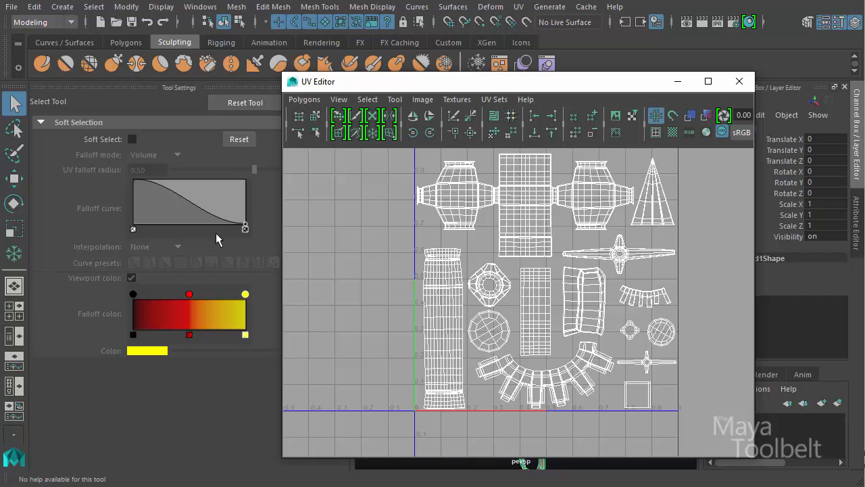
- Activate the Pin UV Tool again and move the UV Editor clear of the tool settings
click(13, 252)
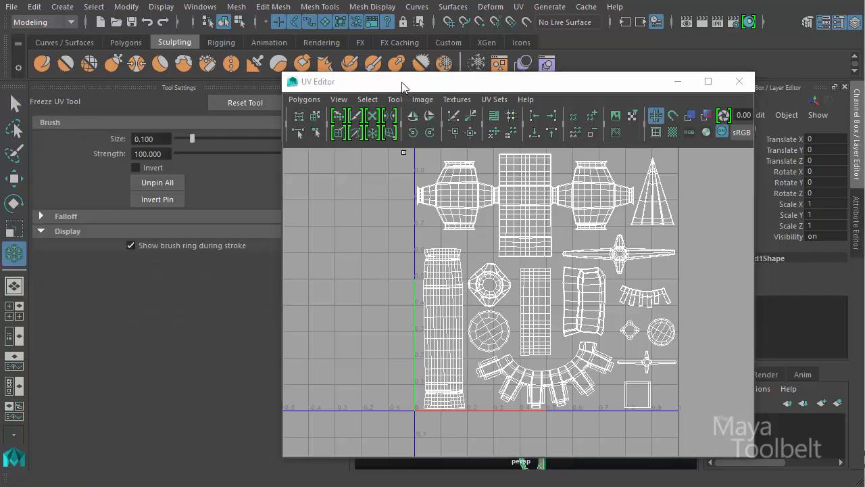
drag(402, 87, 449, 93)
click(441, 112)
click(441, 111)
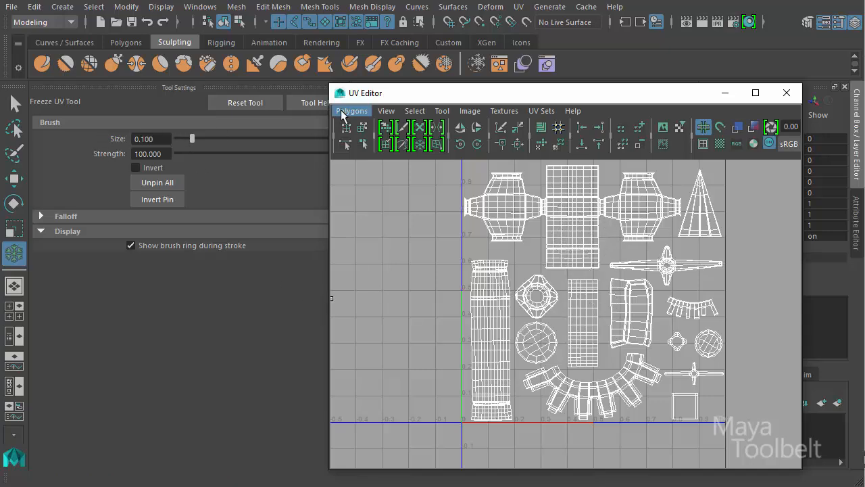
drag(371, 100, 399, 104)
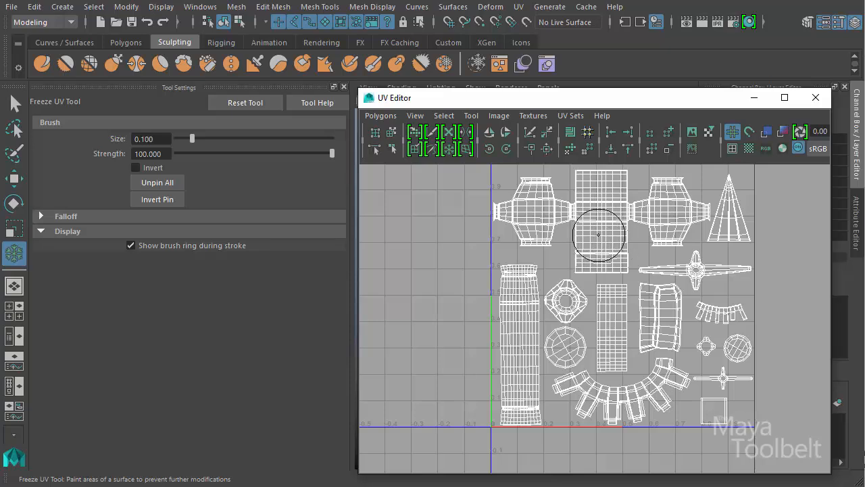
- Enlarge the Pin UV brush to 0.220 and reduce it to 0.120
key(b)
mouse_move(598, 235)
mouse_down()
mouse_move(648, 235)
mouse_move(588, 235)
mouse_up()
drag(188, 138, 211, 138)
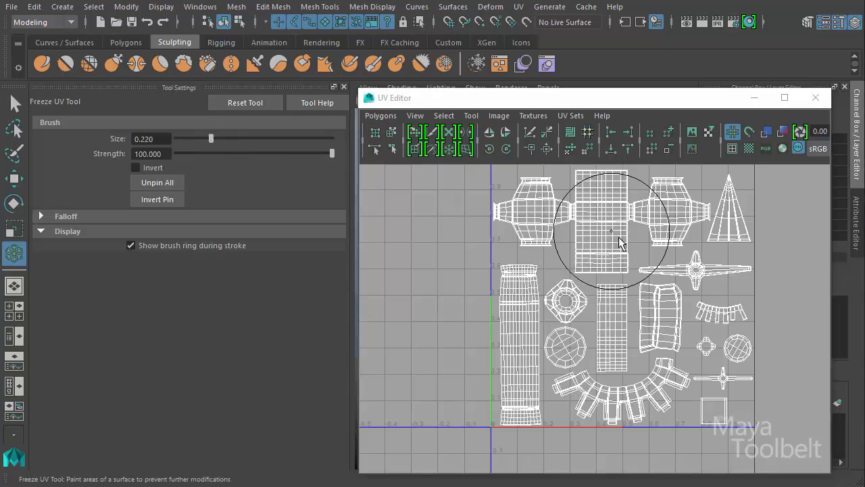
drag(605, 229, 570, 230)
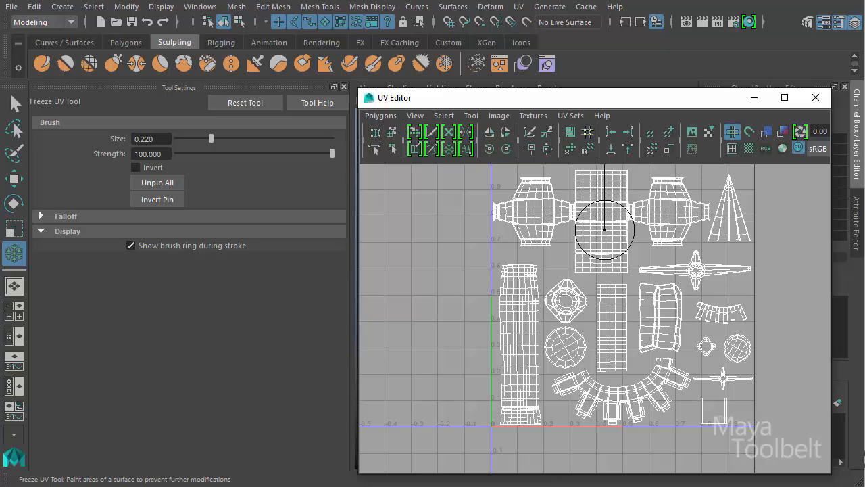
drag(557, 218, 561, 218)
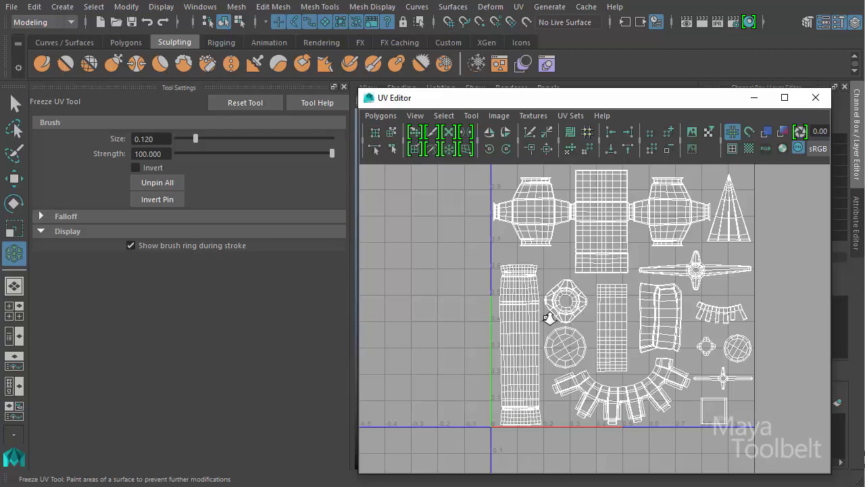
- Close in on the hammer head's UV shells and set the pin brush size to 0.056
alt+right_drag(550, 318, 635, 304)
alt+middle_drag(592, 270, 580, 419)
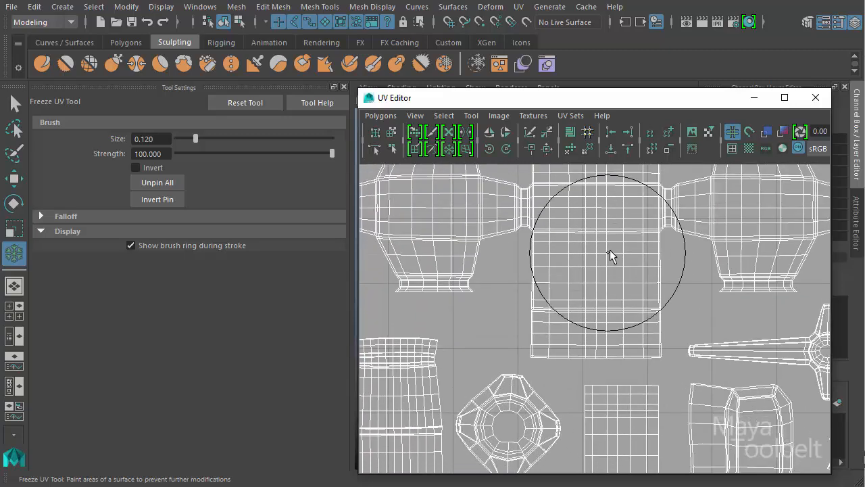
alt+middle_drag(644, 246, 636, 298)
drag(576, 273, 534, 270)
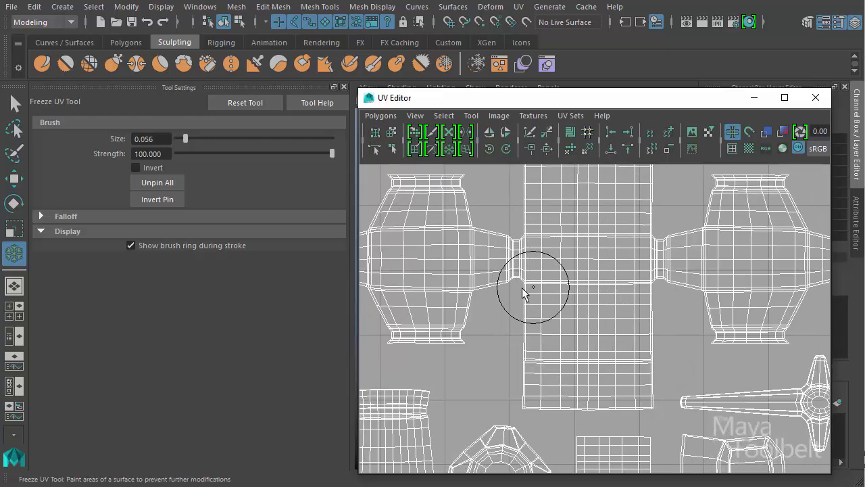
- Pin the whole left barrel-shaped UV shell, brushing slightly over the adjoining edge of the central rectangular shell
mouse_move(521, 290)
alt+middle_down()
mouse_move(574, 315)
mouse_move(612, 308)
mouse_move(599, 309)
alt+middle_up()
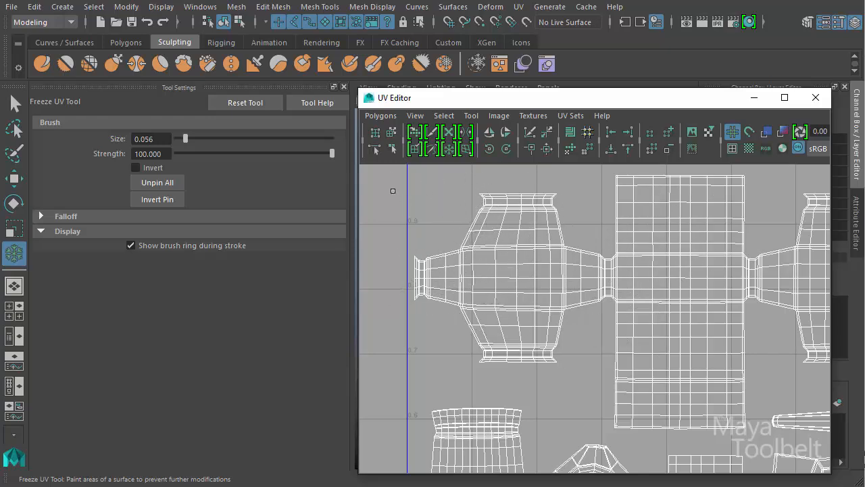
mouse_move(481, 219)
mouse_down()
mouse_move(556, 212)
mouse_move(471, 220)
mouse_move(437, 304)
mouse_move(421, 264)
mouse_move(558, 260)
mouse_move(547, 356)
mouse_move(459, 342)
mouse_move(529, 266)
mouse_move(559, 299)
mouse_move(562, 248)
mouse_move(602, 282)
mouse_move(544, 270)
mouse_move(491, 220)
mouse_move(469, 245)
mouse_move(475, 237)
mouse_move(540, 278)
mouse_move(625, 286)
mouse_up()
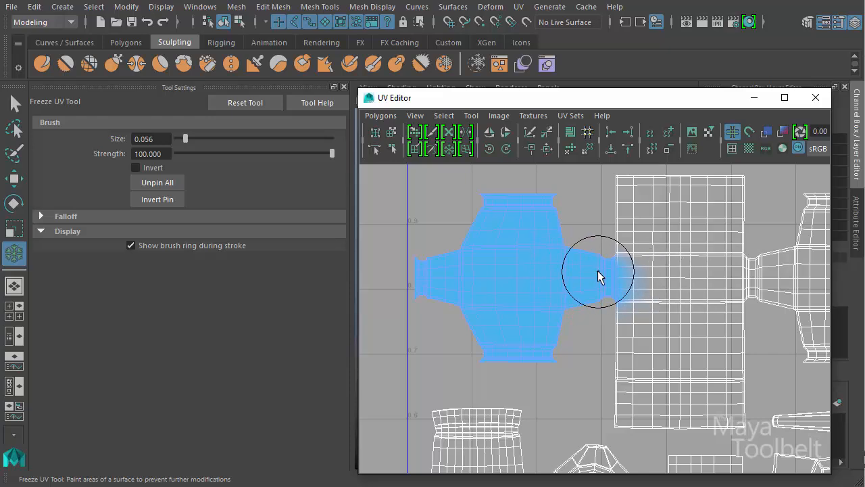
drag(632, 275, 665, 276)
- Select UVs across the pinned barrel shell and the adjacent columns of the central rectangular shell, with the Move tool active
key(q)
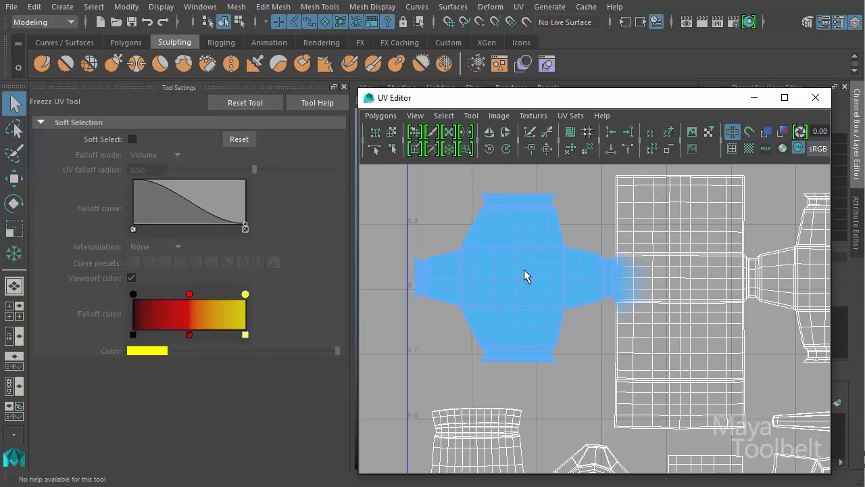
right_drag(524, 269, 565, 271)
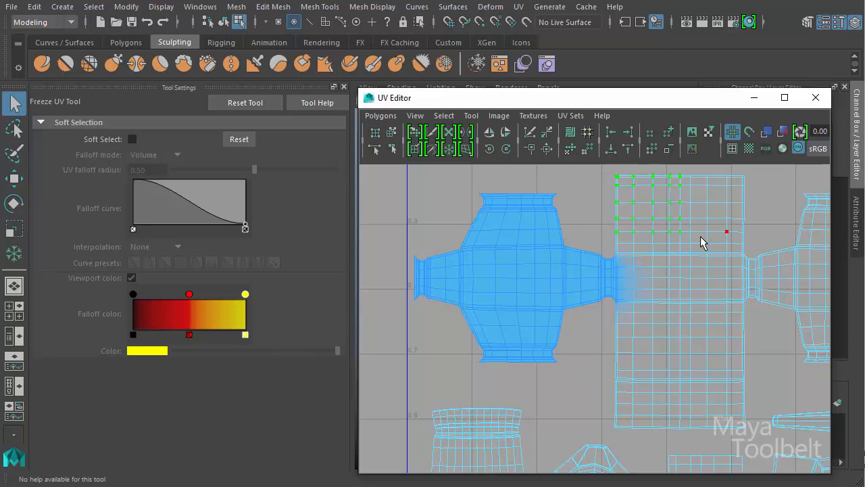
key(w)
alt+middle_drag(688, 262, 630, 314)
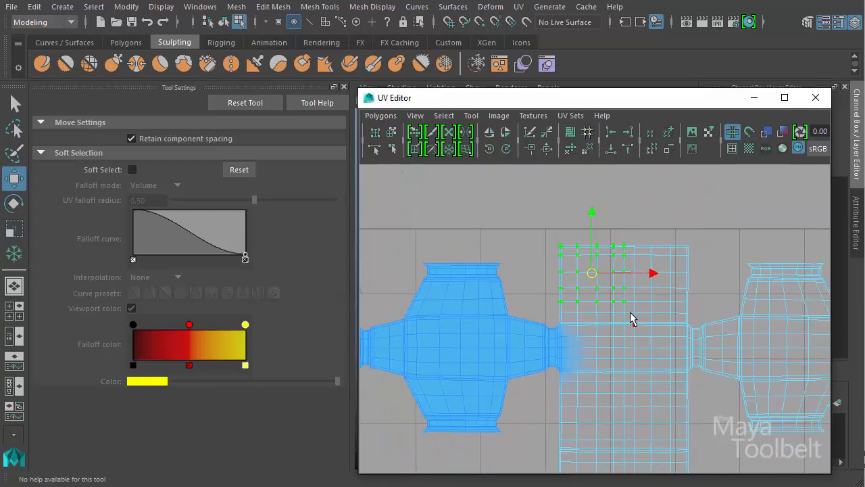
mouse_move(594, 277)
mouse_down()
mouse_move(595, 254)
mouse_move(563, 265)
mouse_move(602, 235)
mouse_move(596, 265)
mouse_up()
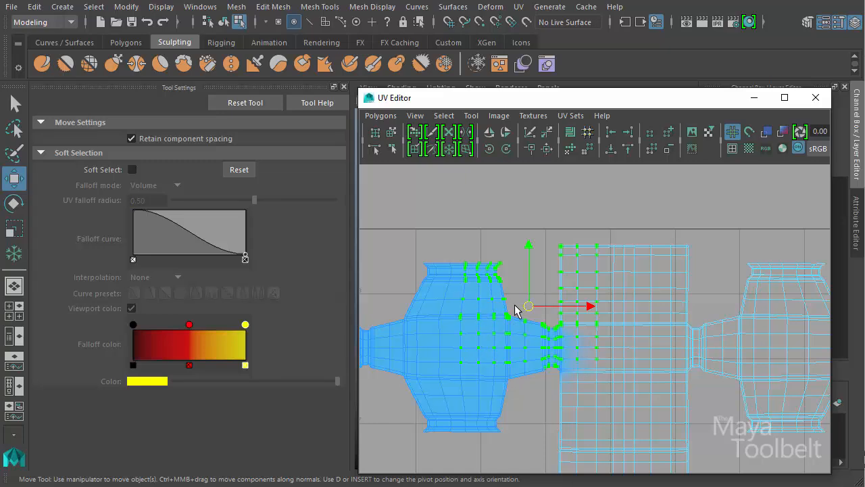
- Try moving the selected pinned and unpinned UVs in several directions, and undo the moves
drag(528, 309, 531, 280)
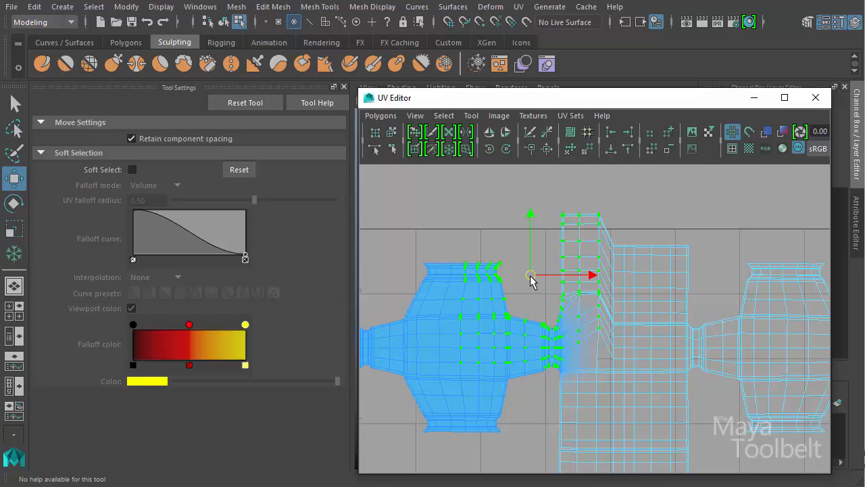
drag(531, 280, 580, 280)
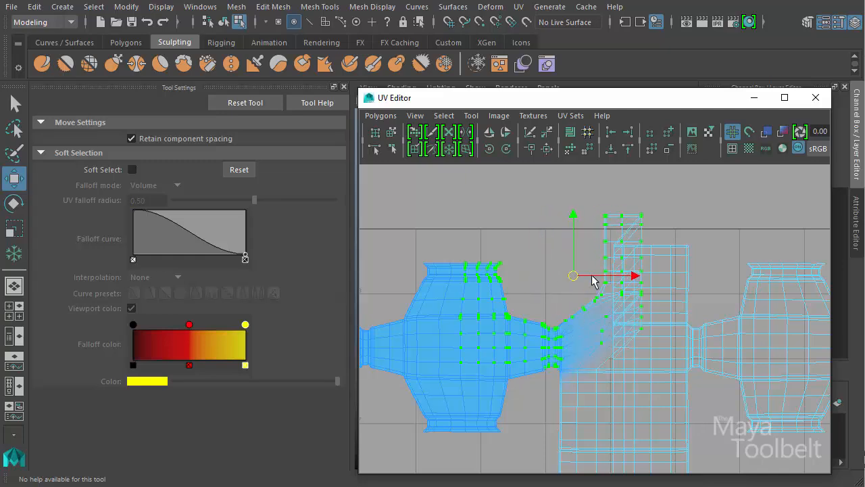
drag(592, 281, 554, 264)
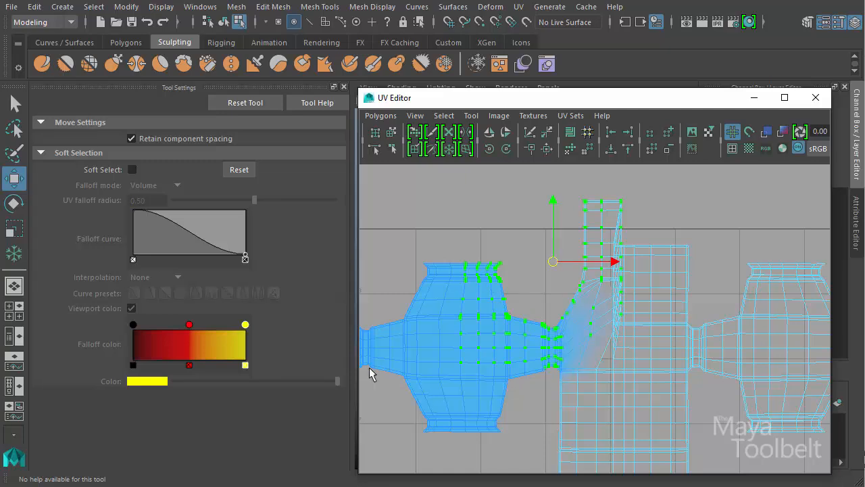
drag(551, 260, 519, 278)
key(ctrl+z)
key(ctrl+z)
key(ctrl+z)
key(ctrl+z)
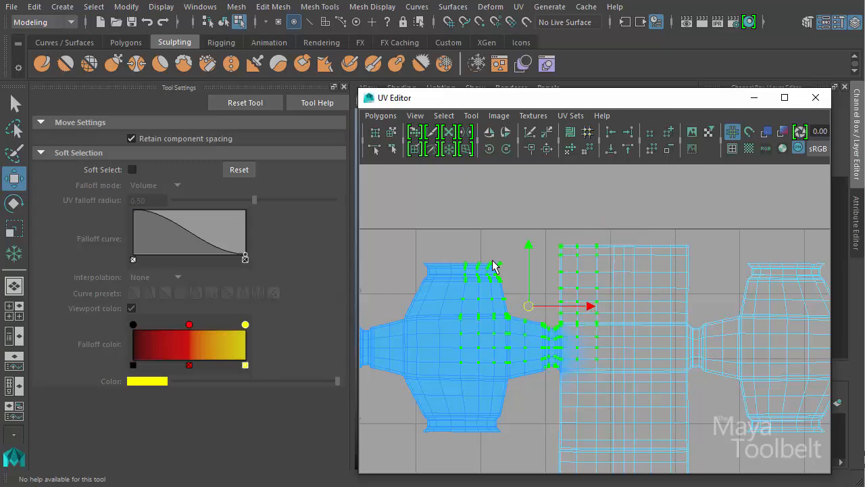
- Reactivate the Pin UV Tool and paint pins over the upper part of the central rectangular shell
click(12, 256)
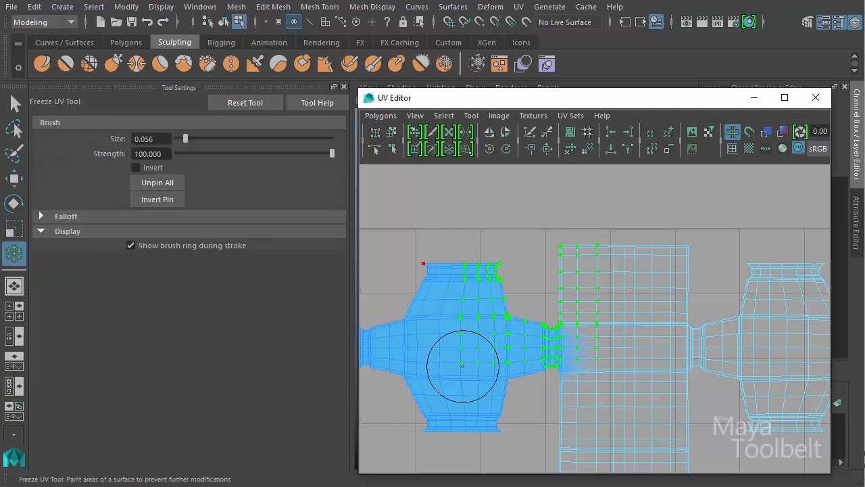
mouse_move(544, 280)
mouse_down()
mouse_move(628, 270)
mouse_move(533, 357)
mouse_move(610, 276)
mouse_move(570, 334)
mouse_move(497, 401)
mouse_move(588, 346)
mouse_move(651, 353)
mouse_move(565, 347)
mouse_up()
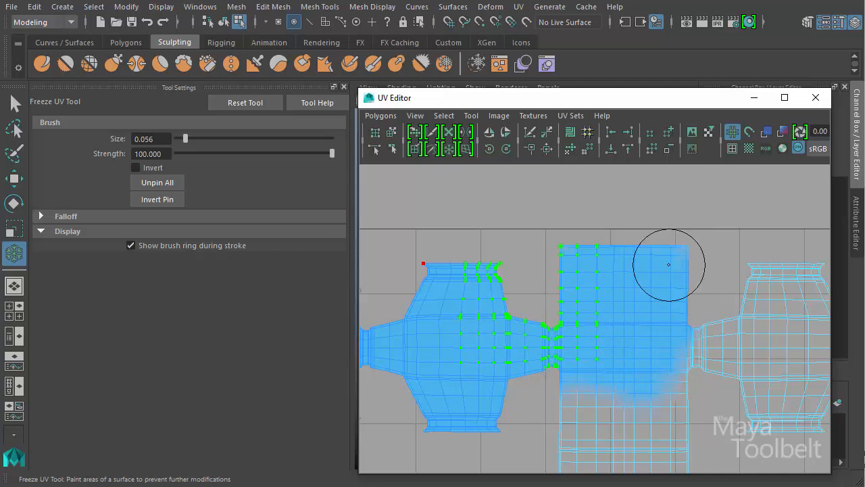
alt+middle_drag(571, 356, 625, 303)
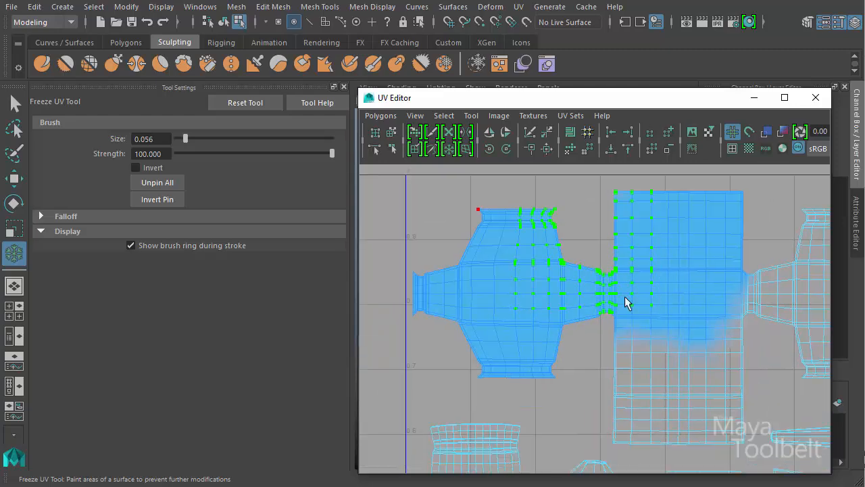
alt+right_drag(625, 298, 573, 308)
alt+middle_drag(574, 308, 524, 308)
alt+right_drag(525, 308, 529, 314)
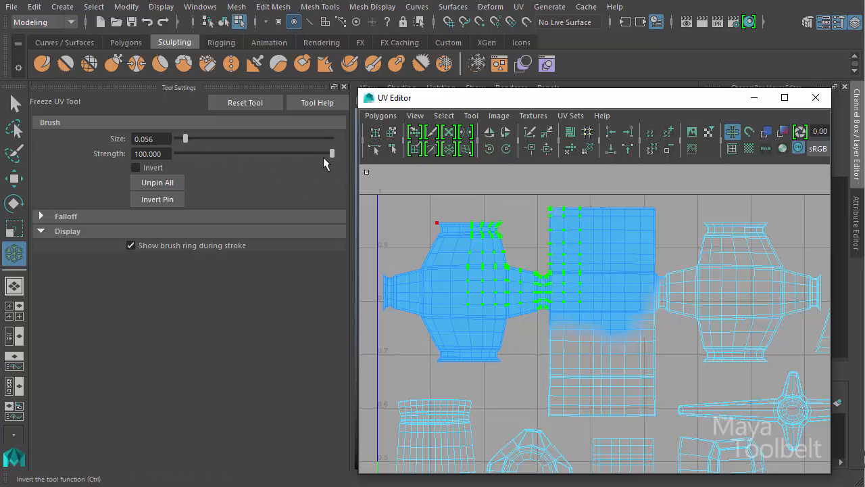
- Lower the pin brush strength to 35.683 and paint pins on the cone, the right barrel's outer end and nearby shells
click(340, 152)
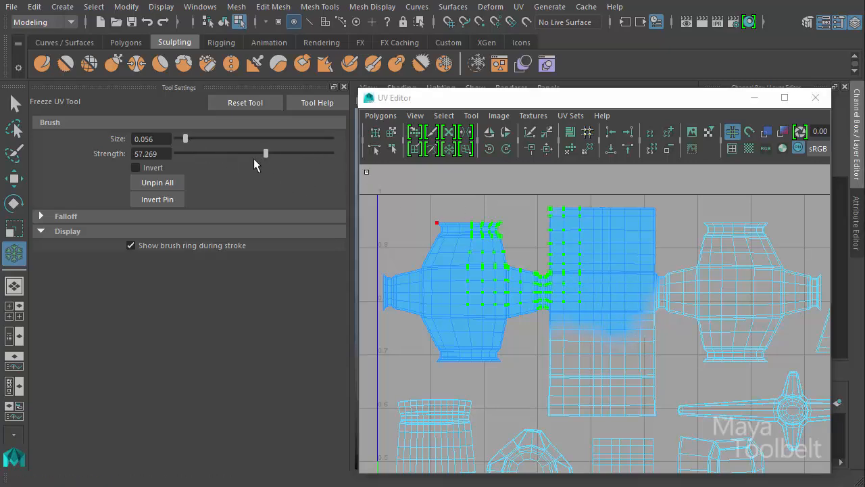
drag(230, 156, 233, 157)
alt+middle_drag(658, 287, 483, 318)
mouse_move(613, 270)
mouse_down()
mouse_move(583, 305)
mouse_move(604, 245)
mouse_move(644, 302)
mouse_move(614, 294)
mouse_up()
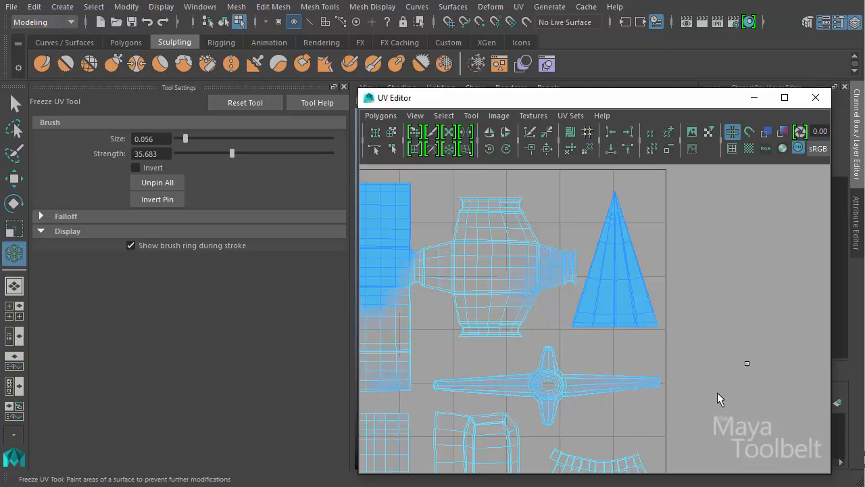
alt+middle_drag(439, 329, 554, 304)
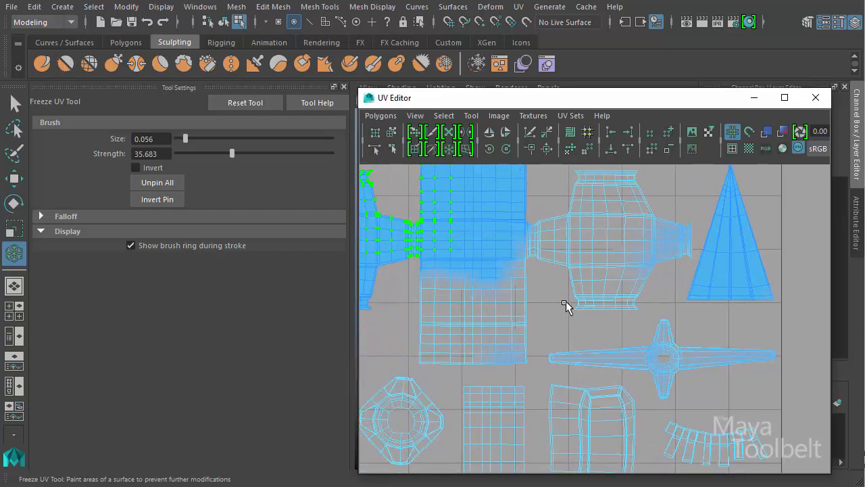
- Undo the reduced-strength pin strokes and the pins painted over the central rectangular shell
key(ctrl+z)
key(ctrl+z)
key(ctrl+z)
key(ctrl+z)
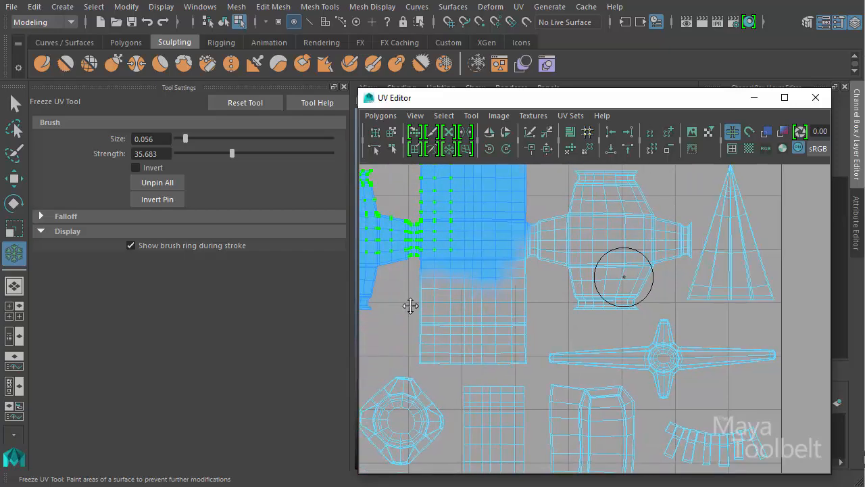
alt+middle_drag(410, 305, 512, 322)
key(ctrl+z)
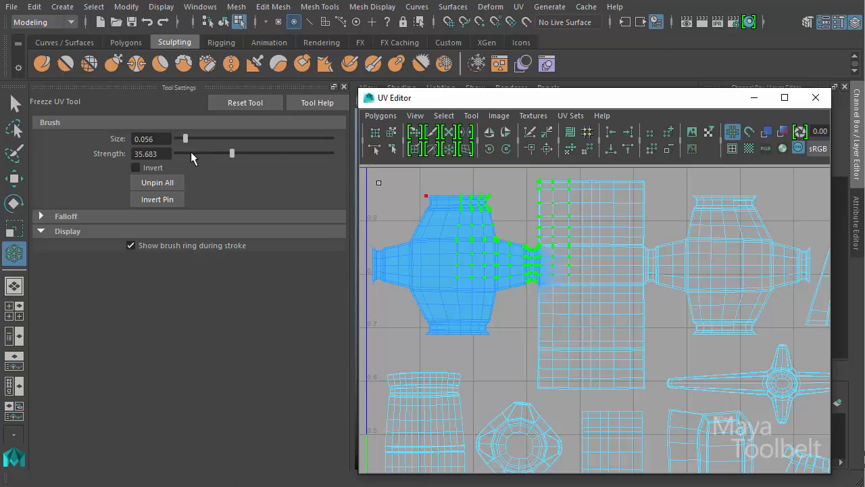
- Enable the brush's Invert option, raise the strength to 100, and unpin the entire left barrel shell
click(154, 166)
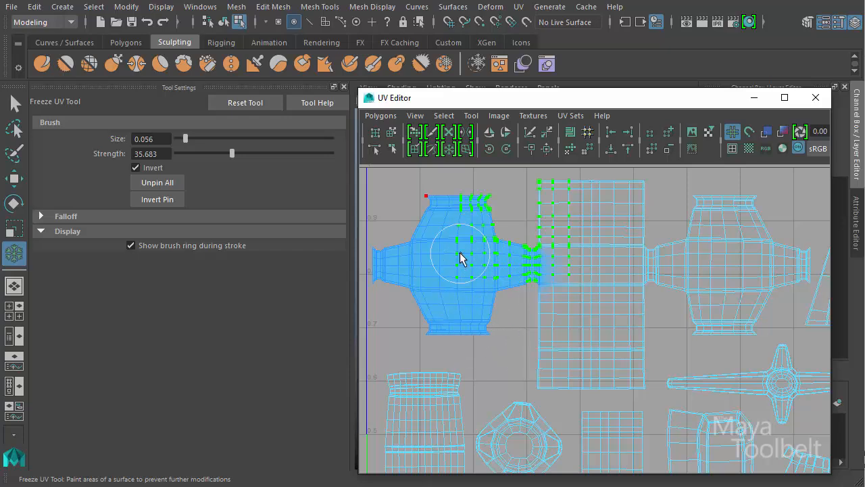
mouse_move(461, 255)
mouse_down()
mouse_move(435, 270)
mouse_move(443, 296)
mouse_move(454, 299)
mouse_move(389, 251)
mouse_move(426, 290)
mouse_move(421, 325)
mouse_move(434, 210)
mouse_move(440, 253)
mouse_move(472, 239)
mouse_move(483, 200)
mouse_move(417, 203)
mouse_move(415, 223)
mouse_move(453, 250)
mouse_move(439, 284)
mouse_up()
drag(233, 154, 328, 169)
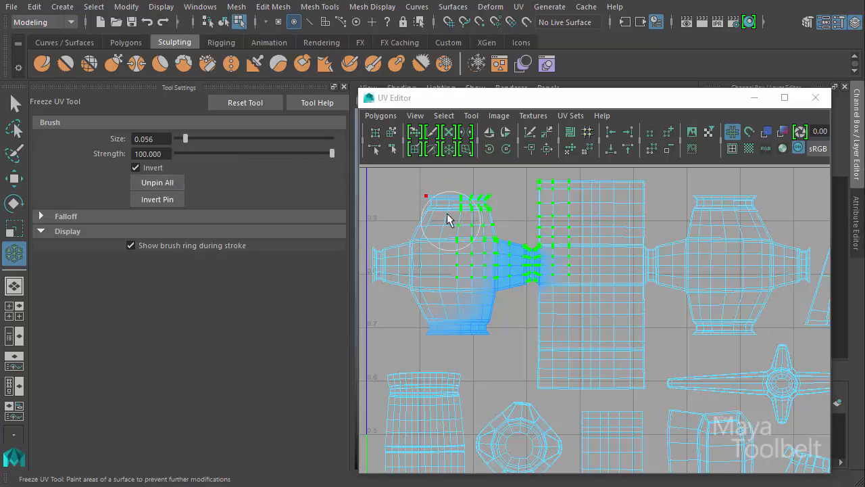
mouse_move(448, 241)
mouse_down()
mouse_move(537, 277)
mouse_move(428, 333)
mouse_up()
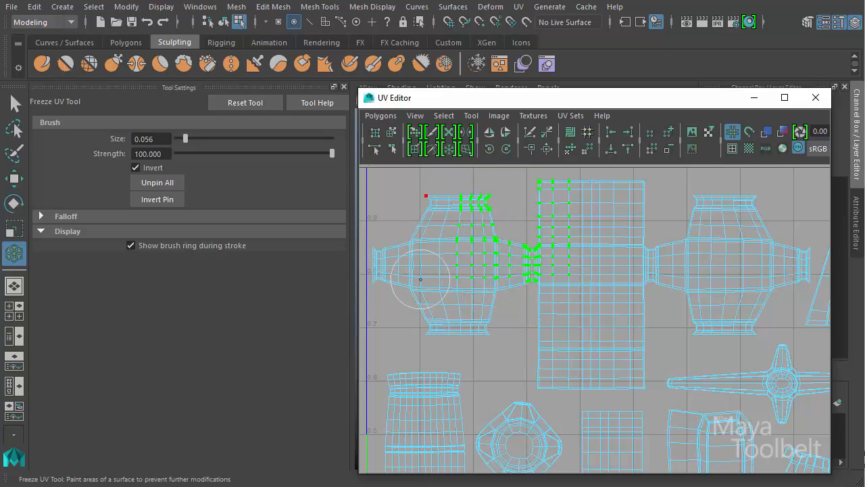
- Toggle the brush's Invert option over the left barrel shell to compare pinning and unpinning, leaving Invert off
click(152, 168)
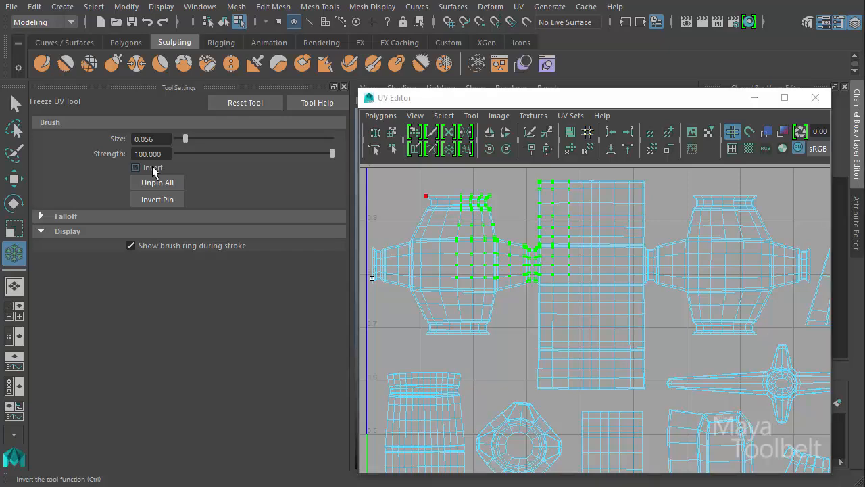
mouse_move(455, 255)
mouse_down()
mouse_move(446, 250)
mouse_move(463, 261)
mouse_move(455, 259)
mouse_move(461, 234)
mouse_move(457, 240)
mouse_up()
click(136, 167)
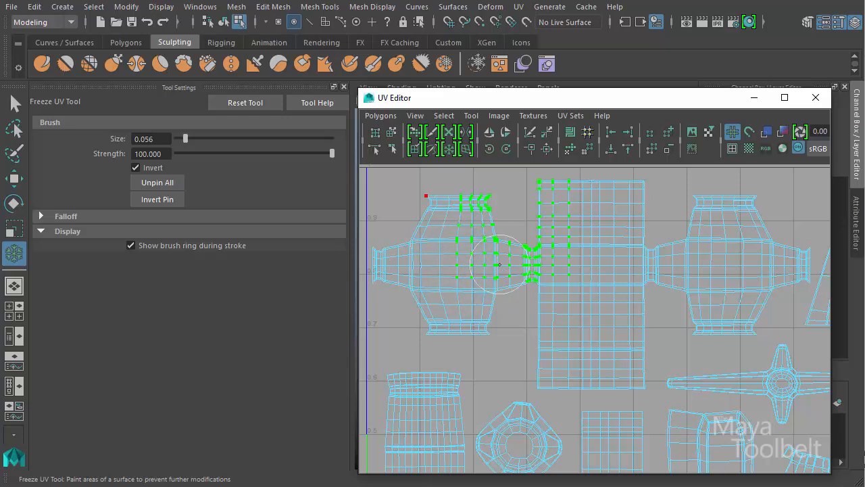
click(155, 169)
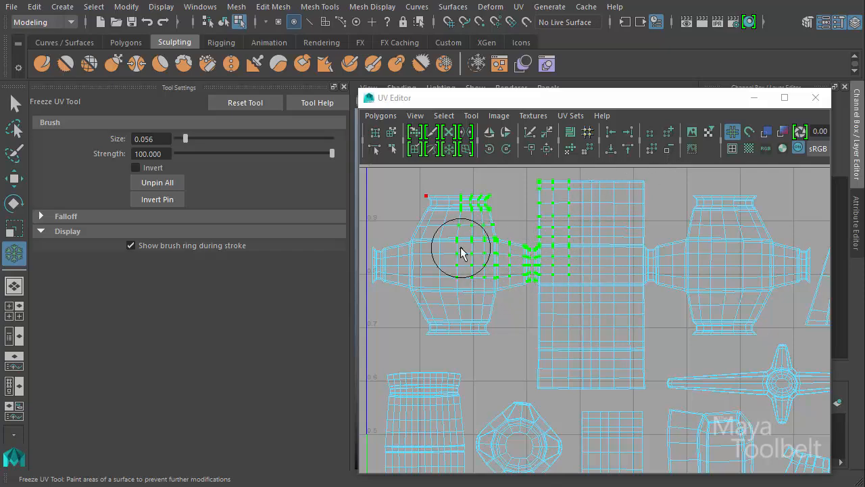
drag(460, 253, 471, 292)
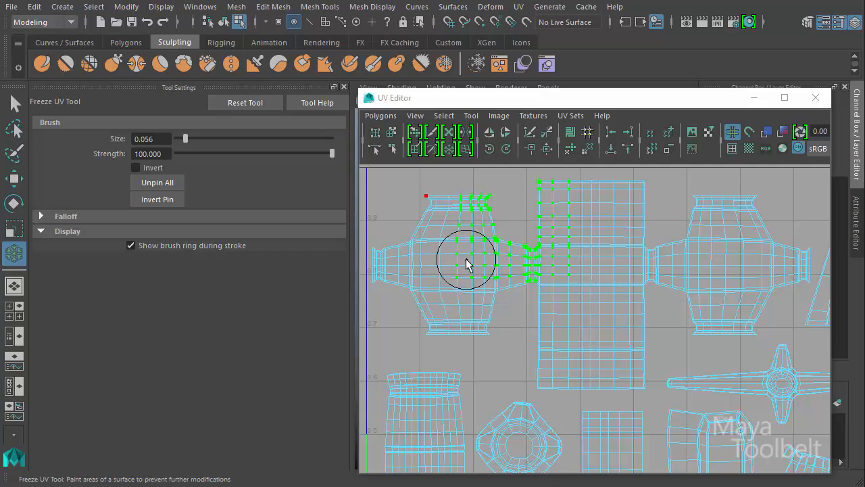
mouse_move(456, 253)
mouse_down()
mouse_move(455, 280)
mouse_move(452, 245)
mouse_move(449, 256)
mouse_move(465, 222)
mouse_move(475, 235)
mouse_move(464, 288)
mouse_up()
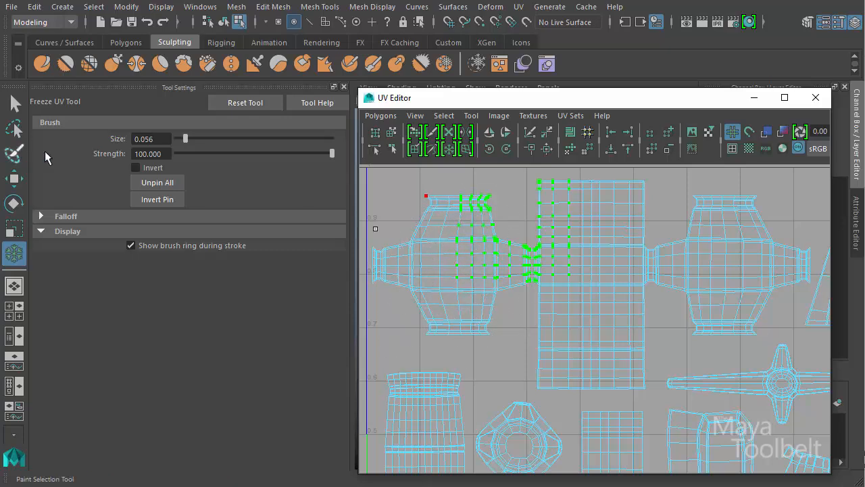
- Enable Invert once more, pass the brush over the left barrel shell, and disable Invert again
click(152, 167)
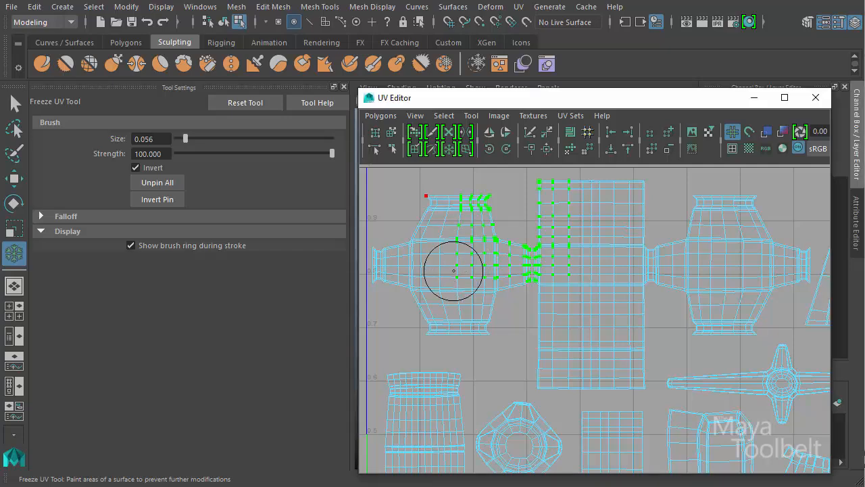
mouse_move(455, 274)
mouse_down()
mouse_move(463, 249)
mouse_move(447, 233)
mouse_move(456, 299)
mouse_move(471, 309)
mouse_move(433, 236)
mouse_move(461, 211)
mouse_move(430, 281)
mouse_move(440, 305)
mouse_move(430, 313)
mouse_move(470, 186)
mouse_move(480, 247)
mouse_move(472, 290)
mouse_move(465, 271)
mouse_move(475, 282)
mouse_up()
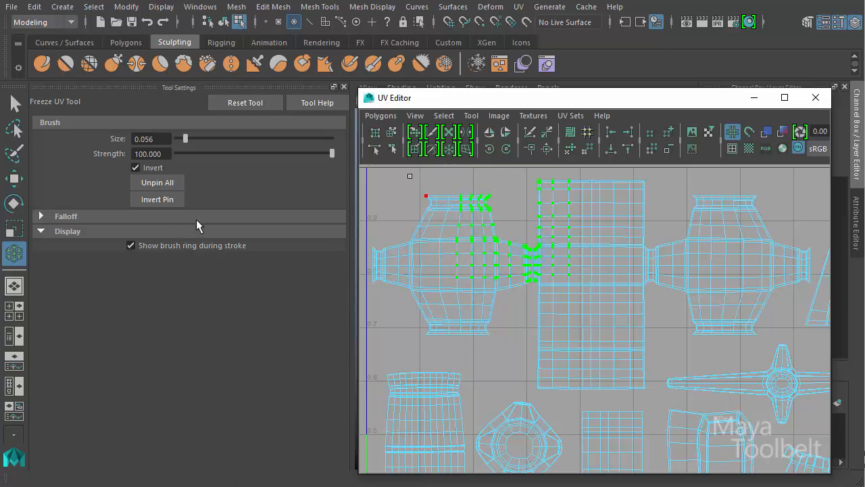
click(154, 167)
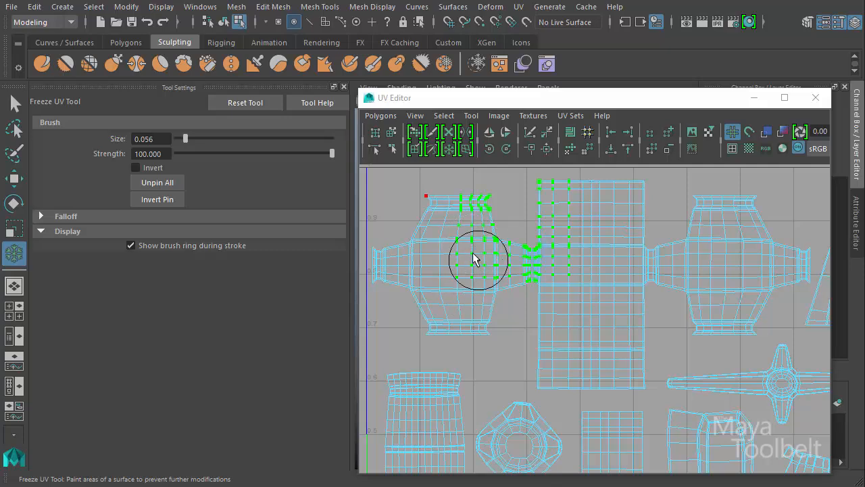
mouse_move(473, 258)
mouse_down()
mouse_move(466, 236)
mouse_move(465, 281)
mouse_move(543, 296)
mouse_move(515, 276)
mouse_up()
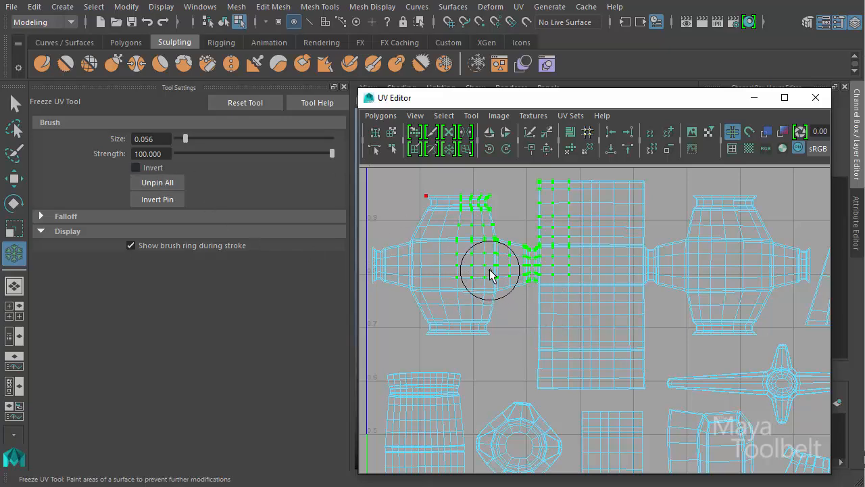
mouse_move(490, 274)
mouse_down()
mouse_move(500, 305)
mouse_move(440, 235)
mouse_move(463, 257)
mouse_move(419, 261)
mouse_move(440, 314)
mouse_move(450, 269)
mouse_move(475, 276)
mouse_move(421, 312)
mouse_move(401, 293)
mouse_move(482, 309)
mouse_move(524, 298)
mouse_move(412, 246)
mouse_move(452, 210)
mouse_up()
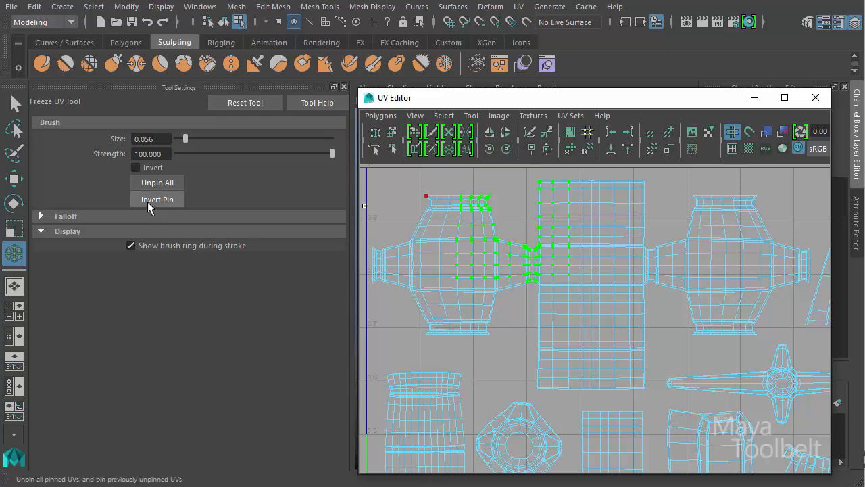
- Pin the middle area of the central rectangular UV shell, leaving its outer borders unpinned
mouse_move(583, 238)
mouse_down()
mouse_move(597, 290)
mouse_move(583, 209)
mouse_move(602, 239)
mouse_move(583, 361)
mouse_move(541, 274)
mouse_move(558, 290)
mouse_move(624, 295)
mouse_up()
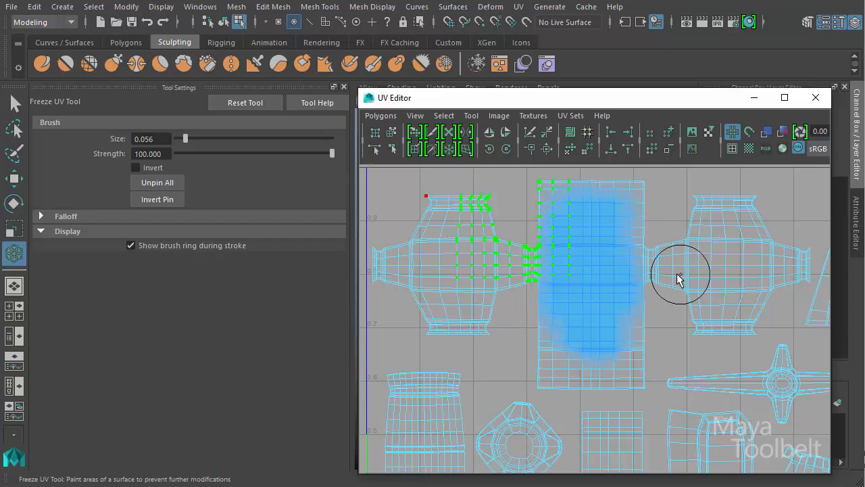
alt+right_drag(739, 337, 743, 312)
alt+middle_drag(692, 322, 632, 301)
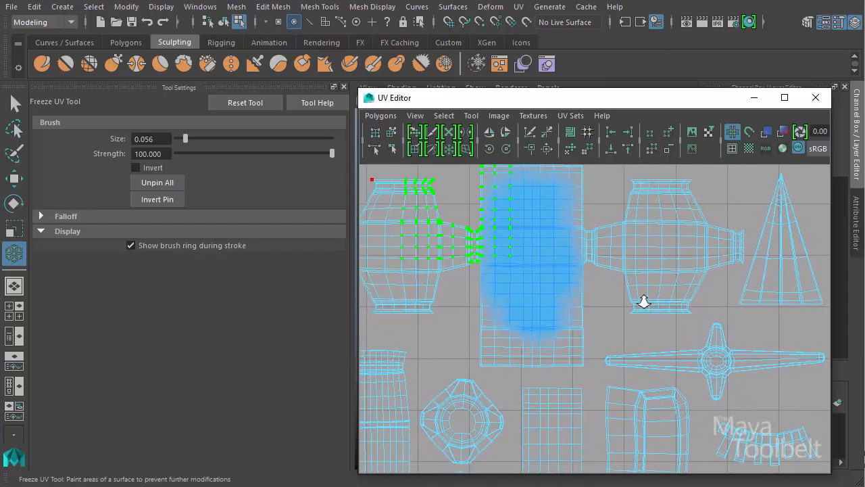
alt+right_drag(643, 300, 447, 285)
alt+middle_drag(573, 331, 576, 256)
alt+middle_drag(676, 303, 681, 313)
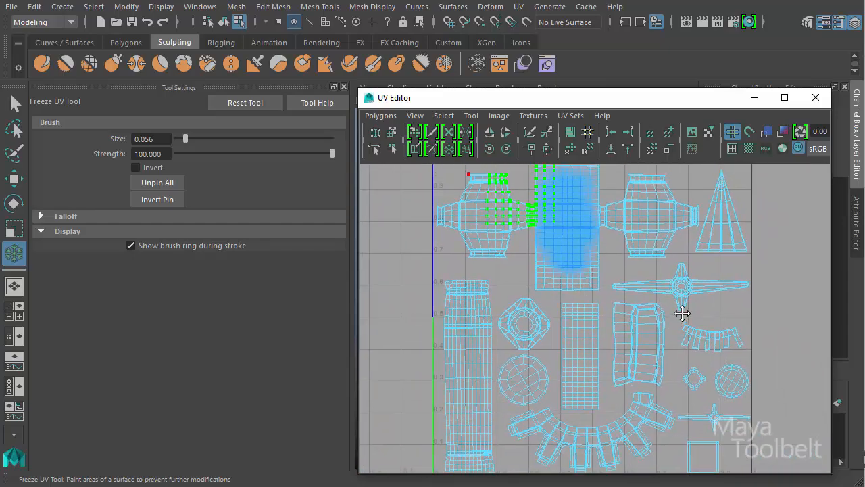
- Invert the pinning across the UV layout repeatedly to compare pinned and unpinned areas
alt+right_drag(682, 313, 624, 303)
alt+middle_drag(625, 297, 615, 315)
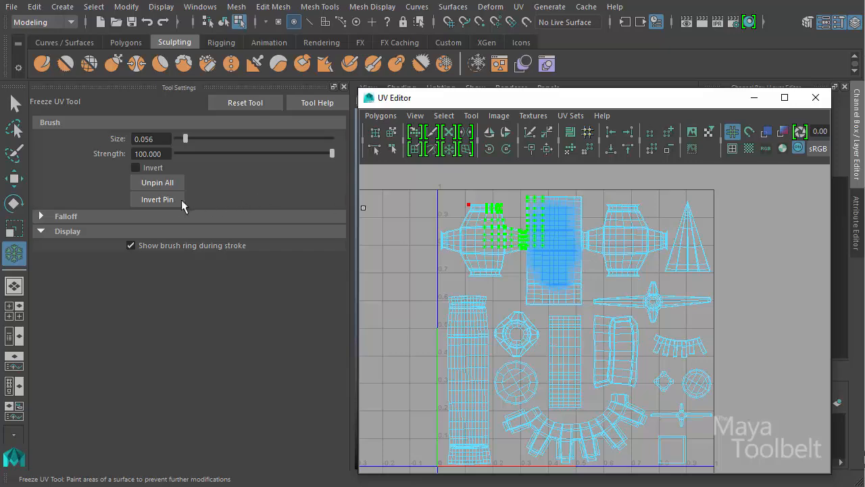
click(158, 201)
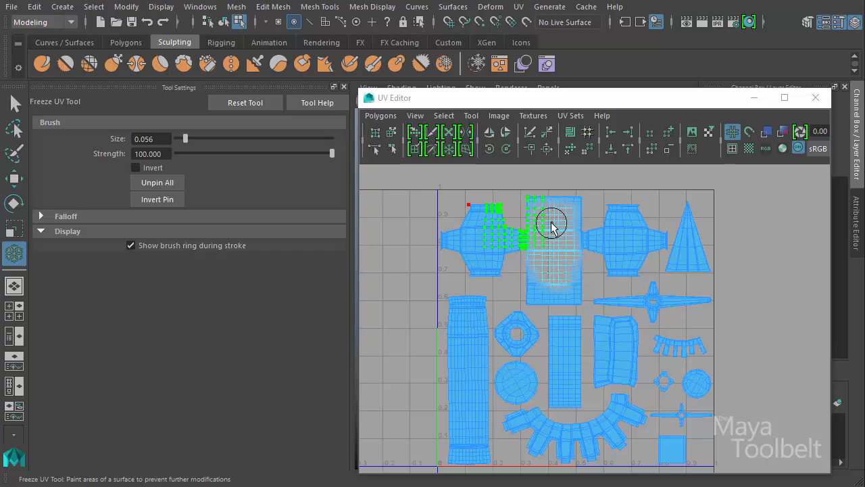
click(171, 204)
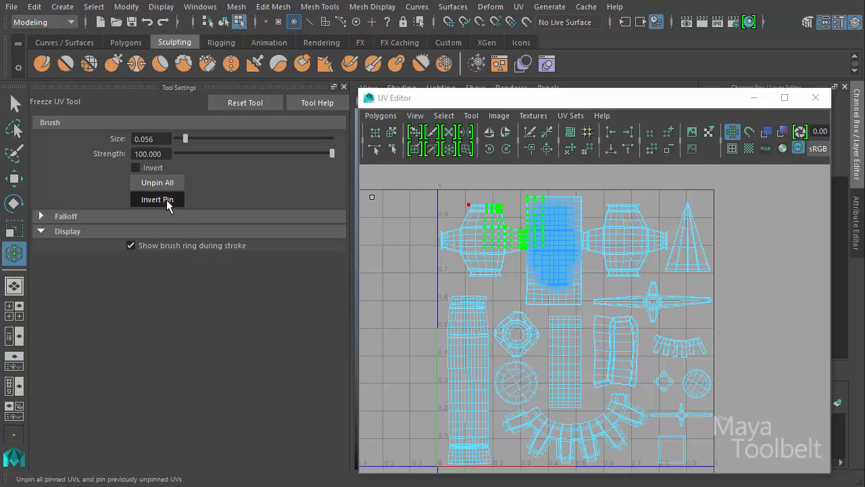
click(169, 203)
click(166, 202)
click(170, 204)
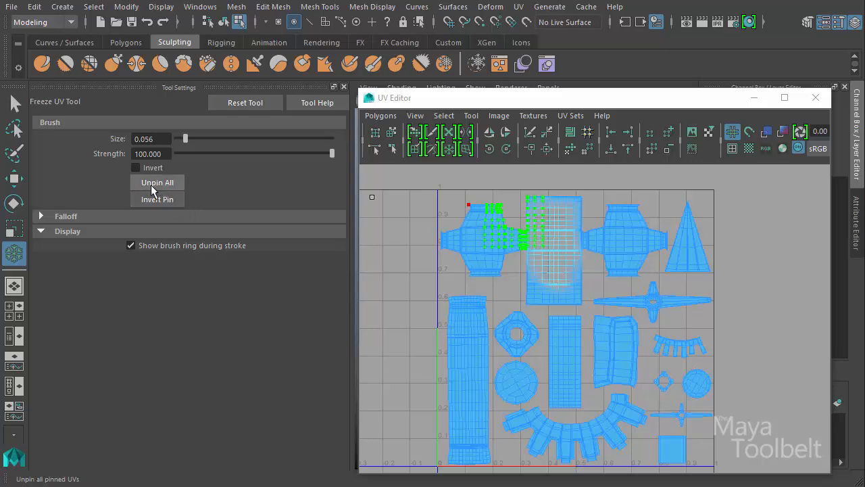
- Unpin all UVs, paint pins across the central rectangular and left barrel shells, and unpin everything again
click(182, 186)
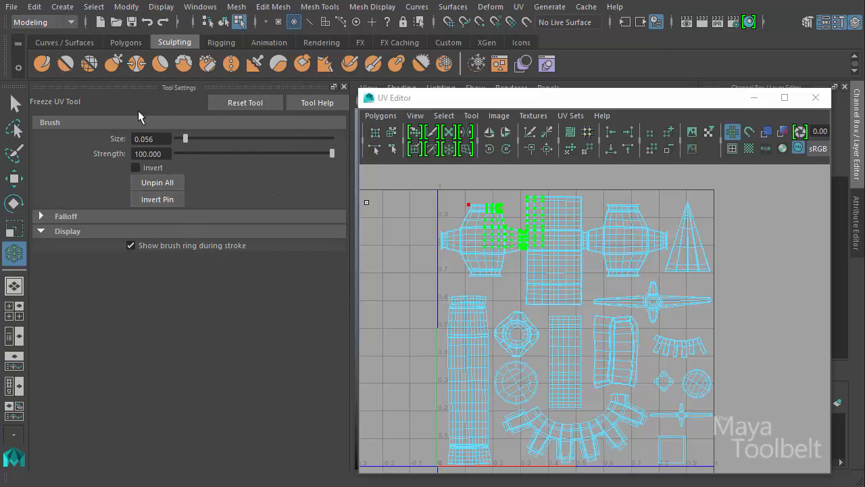
mouse_move(565, 261)
mouse_down()
mouse_move(550, 245)
mouse_move(547, 223)
mouse_move(490, 224)
mouse_move(489, 207)
mouse_move(442, 236)
mouse_up()
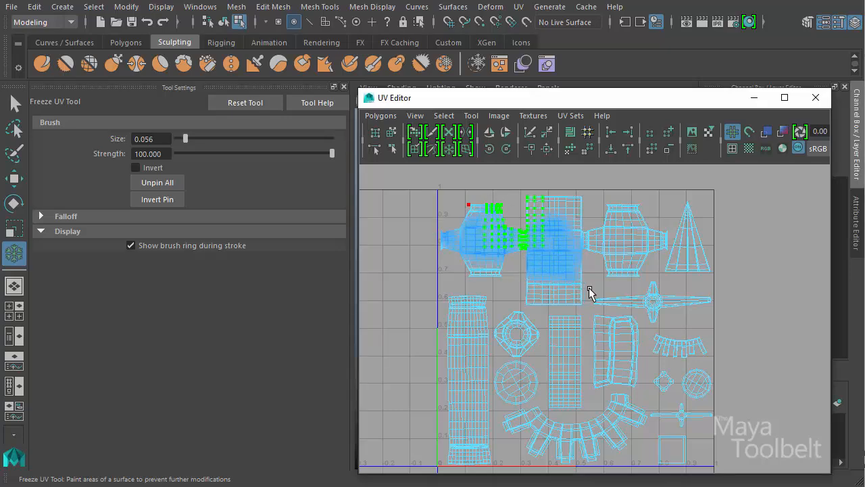
click(144, 184)
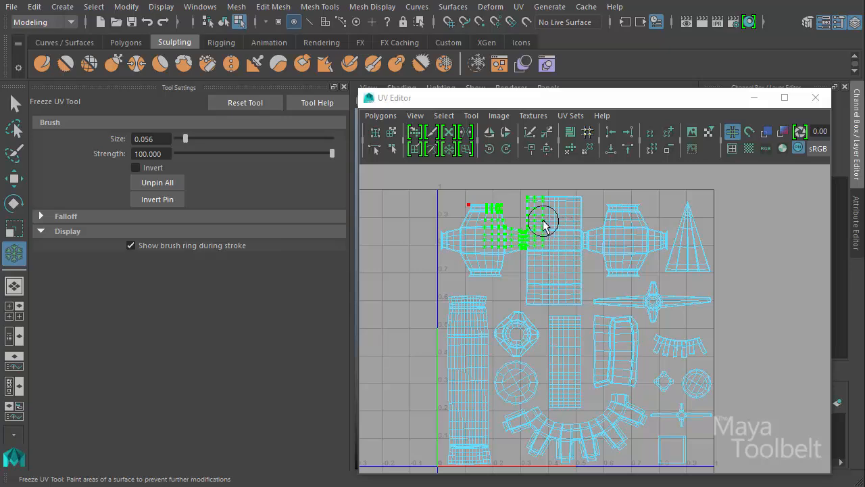
- Paint pins on the central rectangular and both barrel shells, hiding the brush ring during strokes for comparison, and re-enable the ring
mouse_move(545, 220)
mouse_down()
mouse_move(550, 216)
mouse_move(550, 286)
mouse_move(550, 216)
mouse_move(552, 277)
mouse_up()
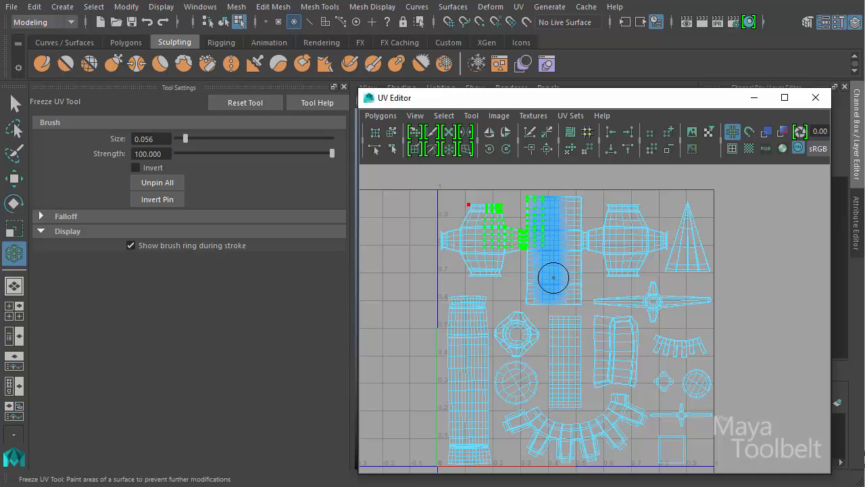
click(143, 247)
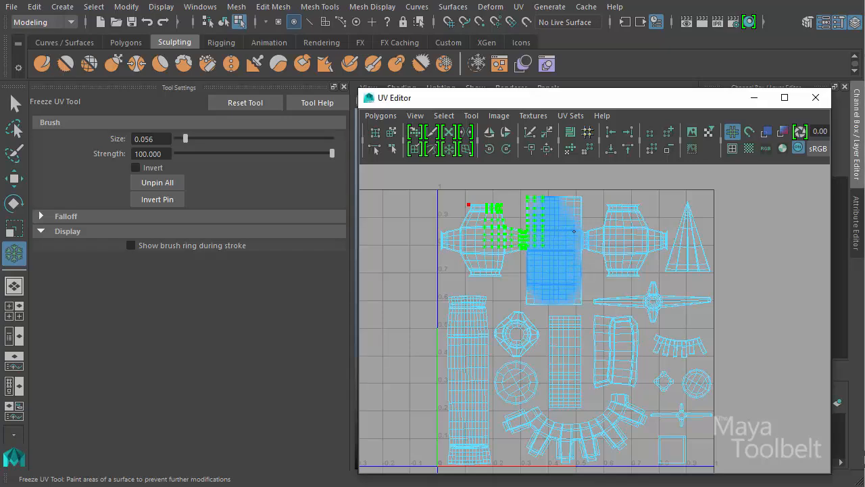
drag(574, 232, 557, 226)
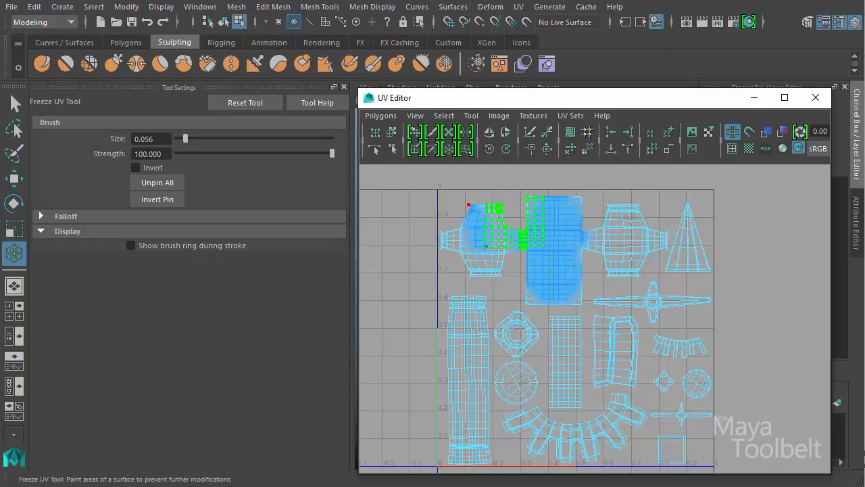
mouse_move(586, 235)
mouse_down()
mouse_move(638, 247)
mouse_move(634, 237)
mouse_up()
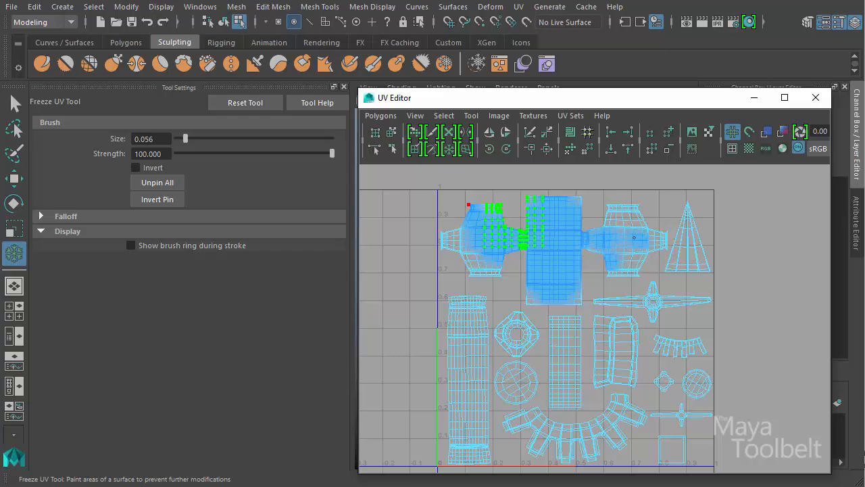
click(170, 244)
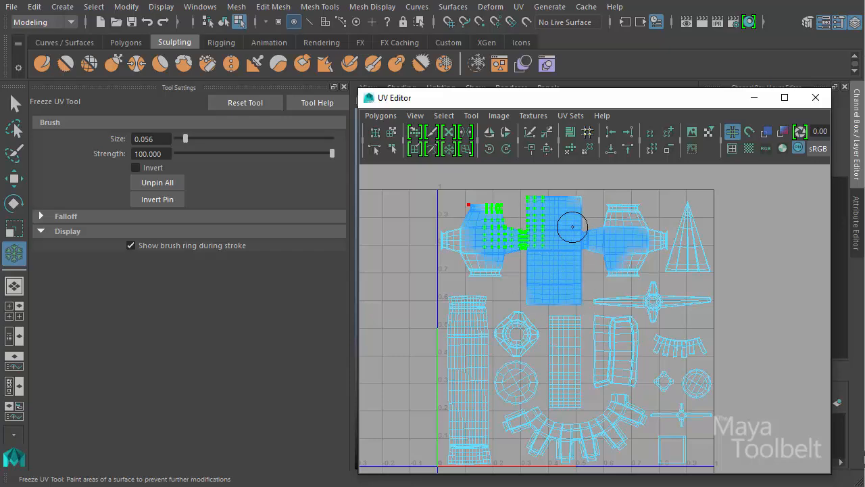
- Unpin all UVs, collapse the brush's Display settings, and expand its Falloff settings
click(159, 200)
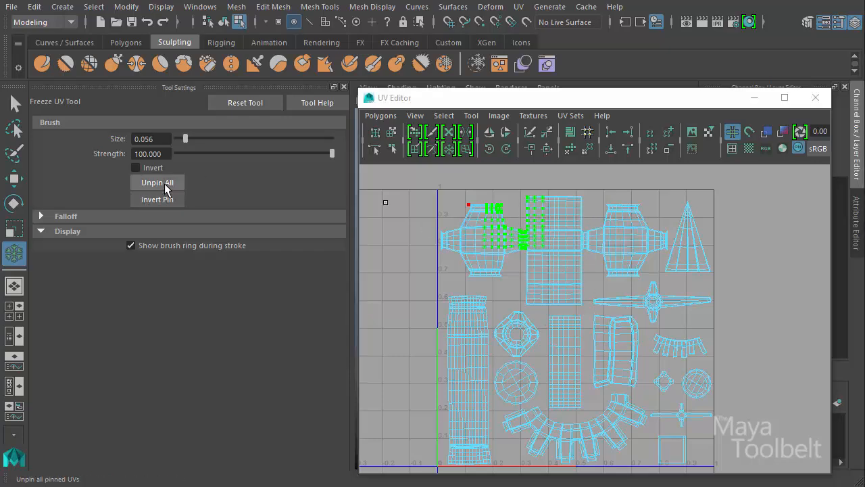
click(48, 232)
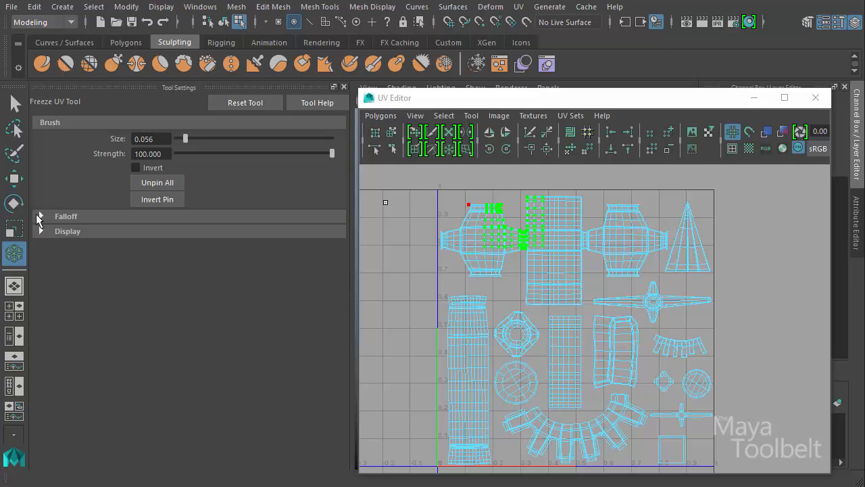
click(39, 217)
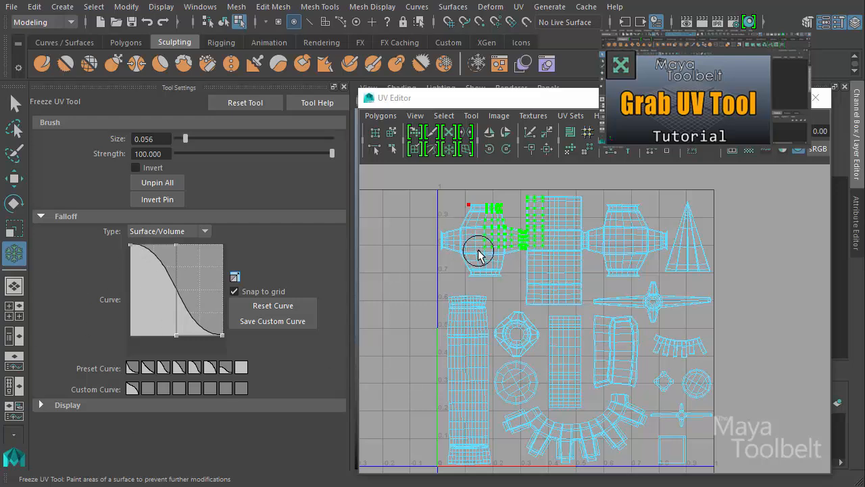
- Pin a single spot in the upper middle of the central rectangular shell using the default S-shaped falloff curve
alt+right_drag(487, 237, 554, 208)
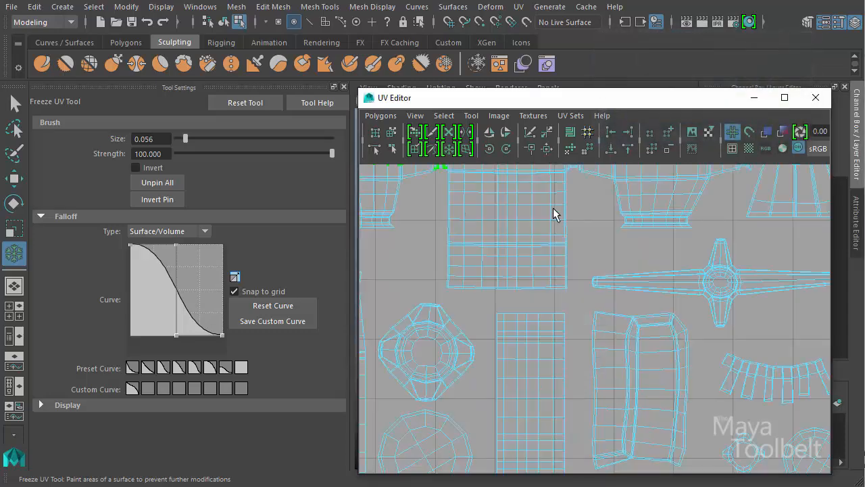
alt+middle_drag(523, 195, 589, 381)
alt+right_drag(529, 373, 551, 366)
alt+middle_drag(552, 366, 538, 315)
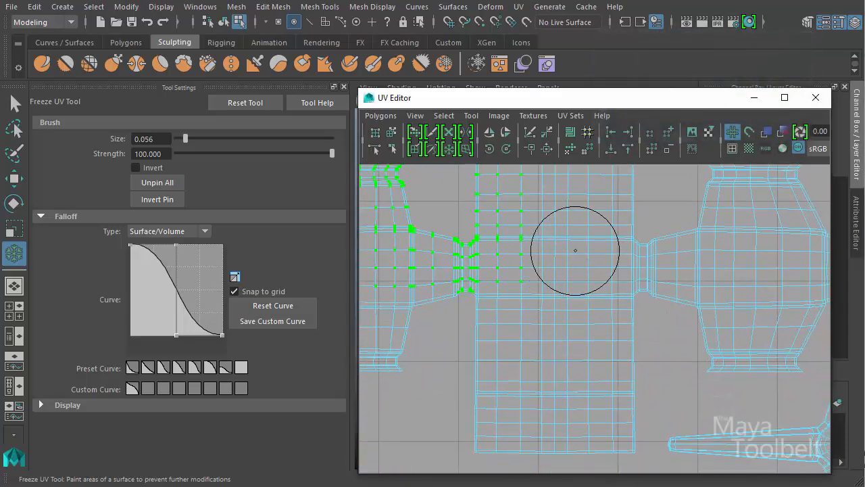
click(574, 255)
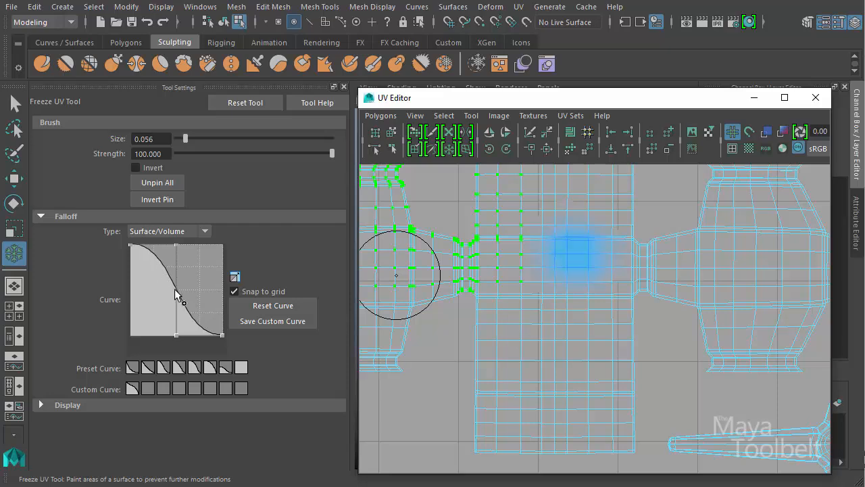
- Apply the flat, full-strength preset falloff curve and pin a spot in the middle of the right barrel shell
drag(175, 289, 200, 319)
click(240, 369)
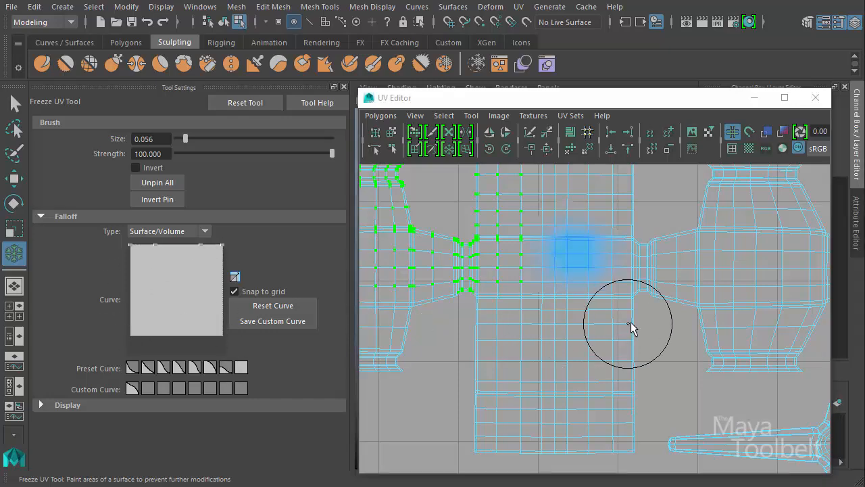
alt+middle_drag(659, 316, 521, 350)
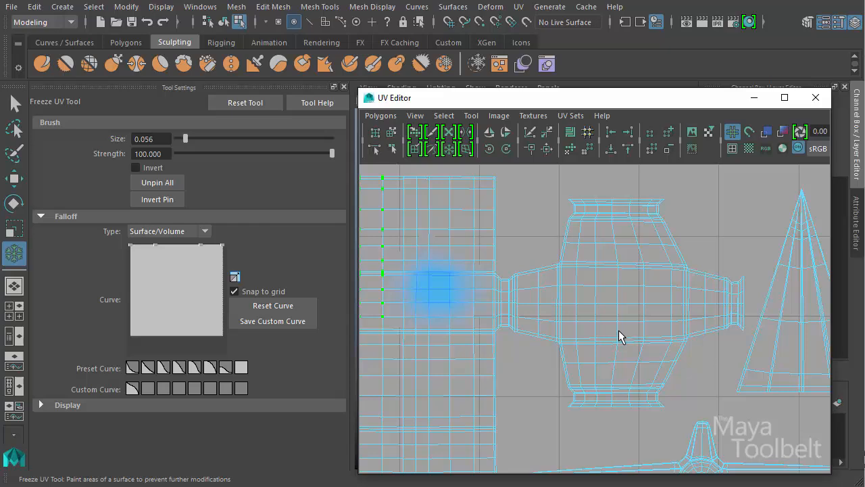
click(621, 293)
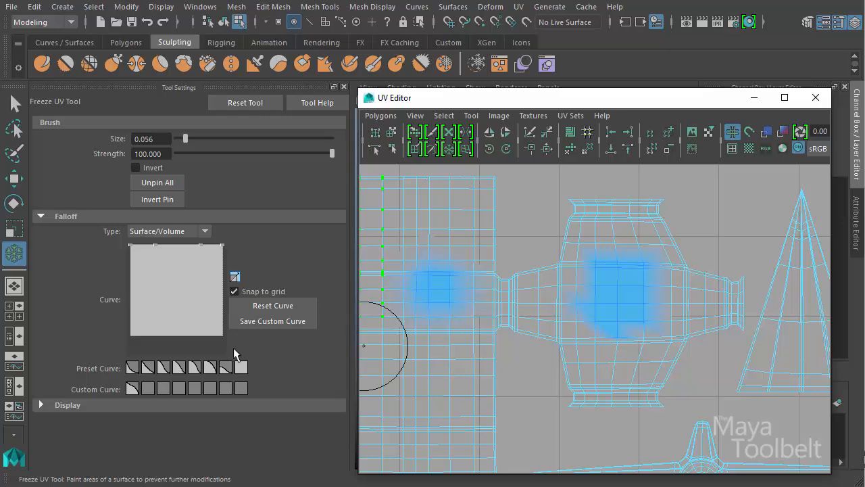
- Apply the steep concave preset falloff curve and pin a soft spot near the upper-left corner of the central rectangular shell
click(134, 369)
alt+middle_drag(465, 329, 618, 234)
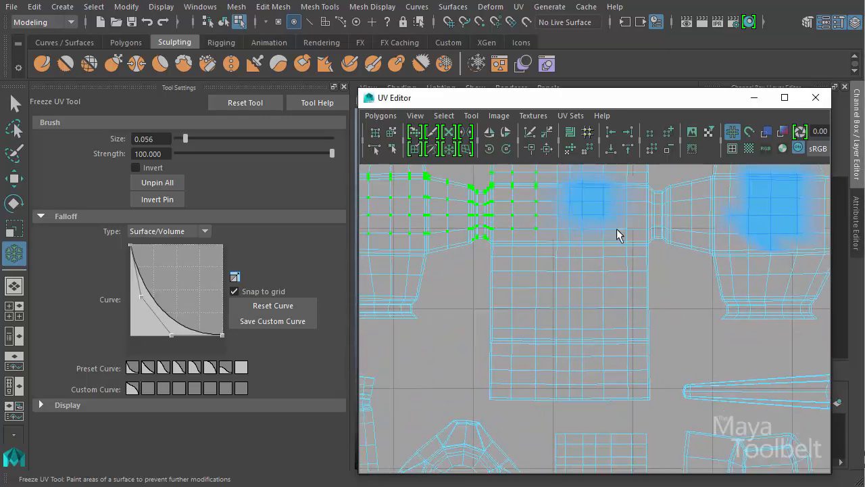
drag(563, 332, 567, 335)
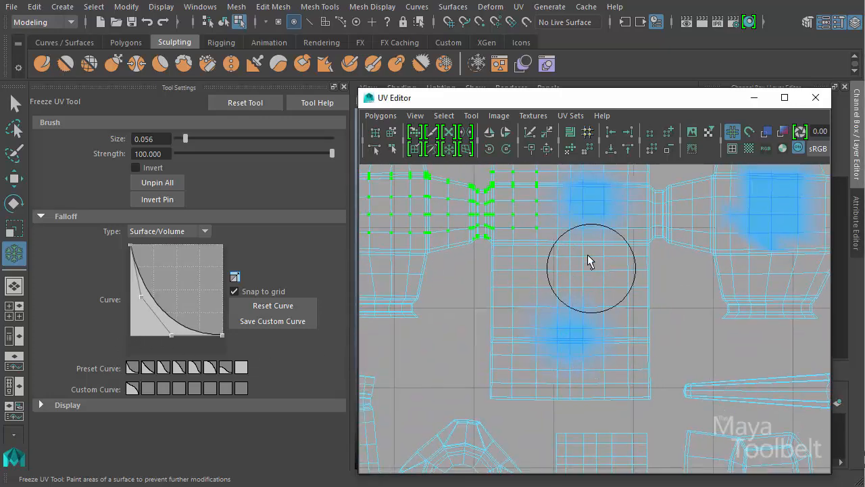
alt+middle_drag(586, 263, 629, 407)
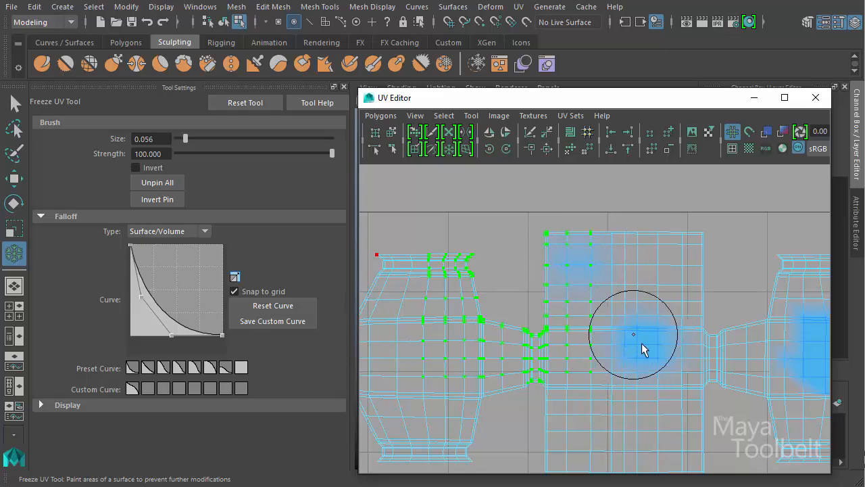
alt+middle_drag(652, 317, 490, 238)
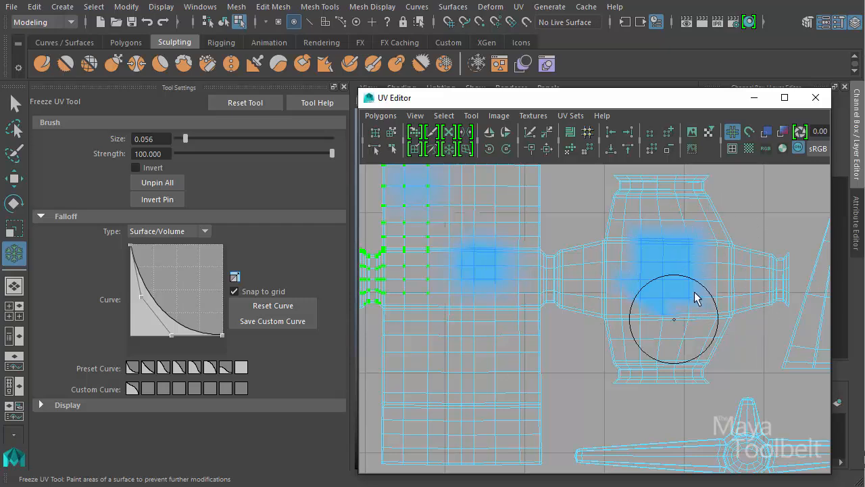
alt+middle_drag(613, 267, 617, 288)
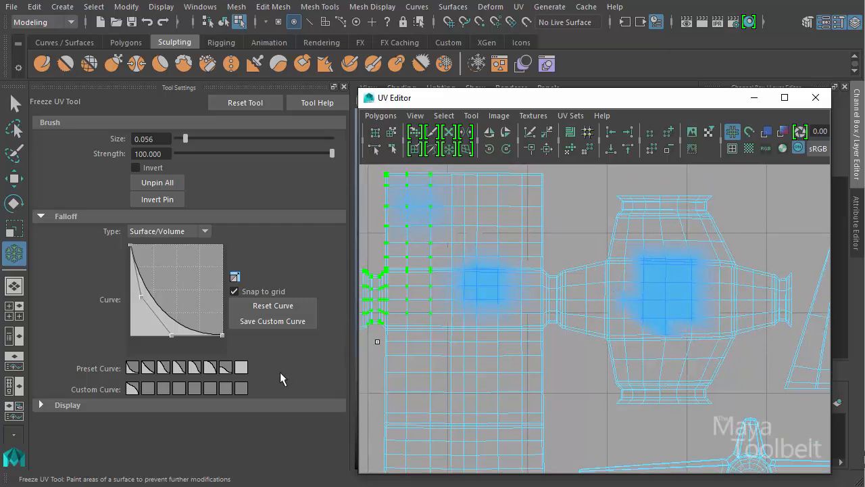
- Switch the falloff back to the flat preset curve, and reset the Freeze UV Tool to its default settings
click(242, 368)
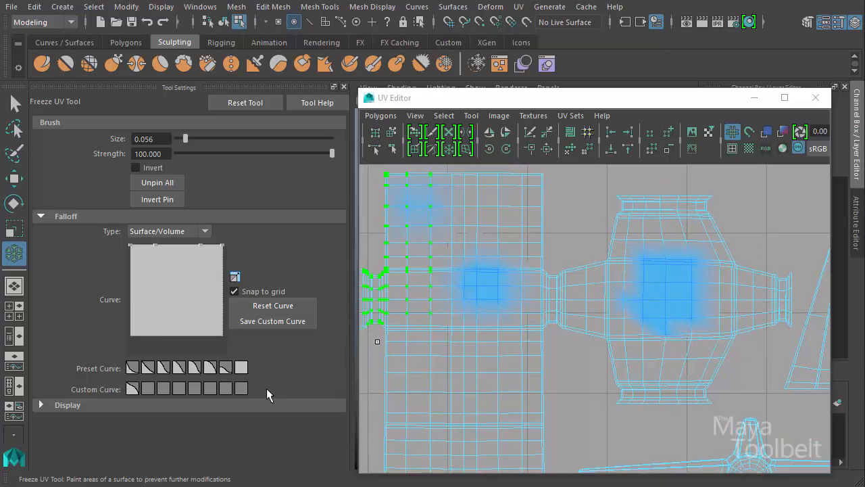
click(244, 103)
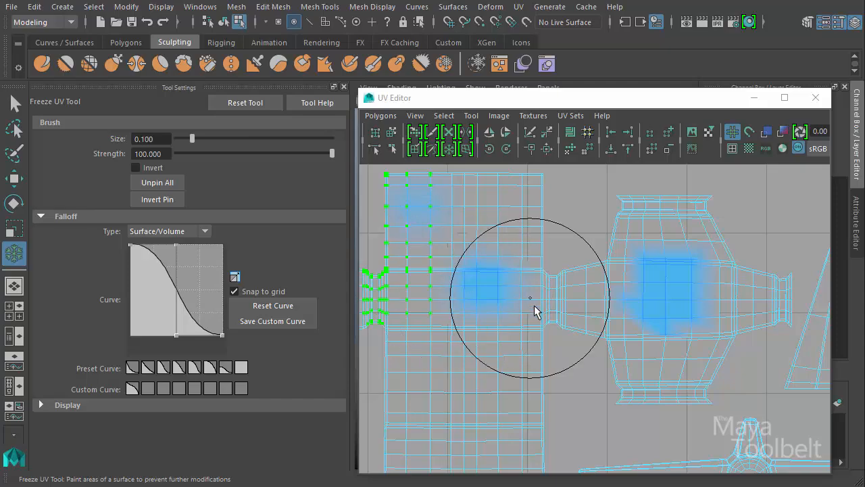
scroll(609, 301, down, 4)
alt+middle_drag(634, 386, 639, 332)
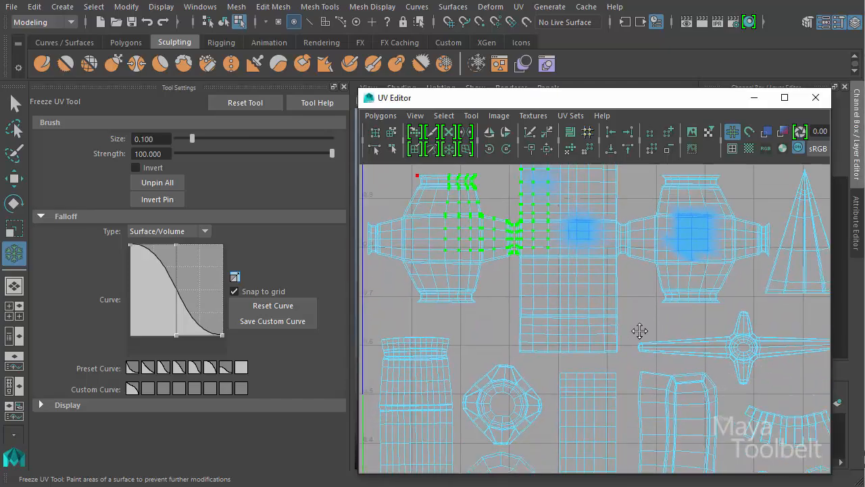
alt+middle_drag(708, 360, 696, 313)
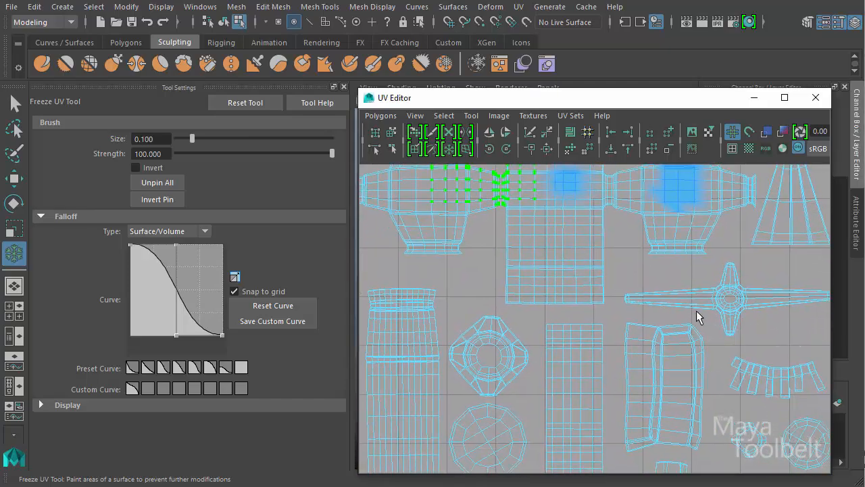
alt+right_drag(697, 313, 474, 326)
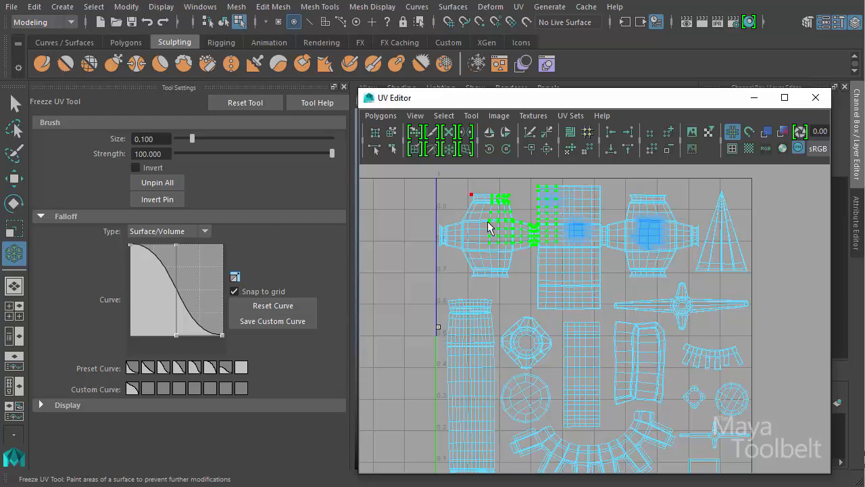
click(473, 116)
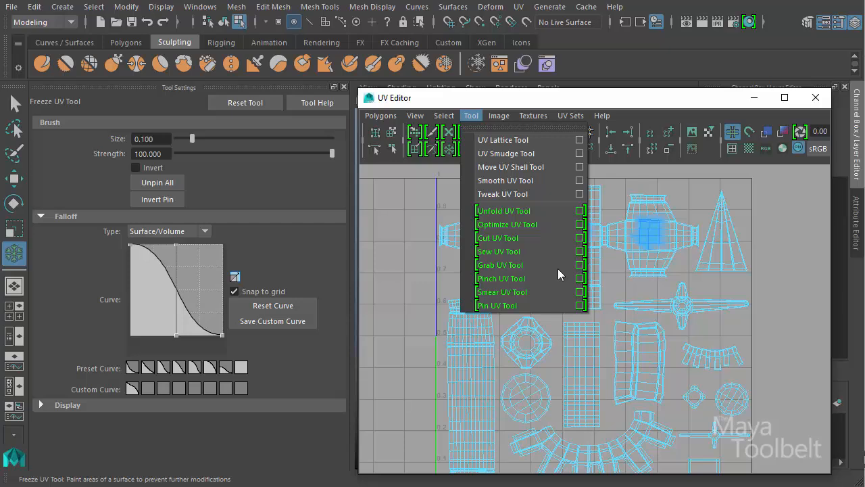
click(540, 96)
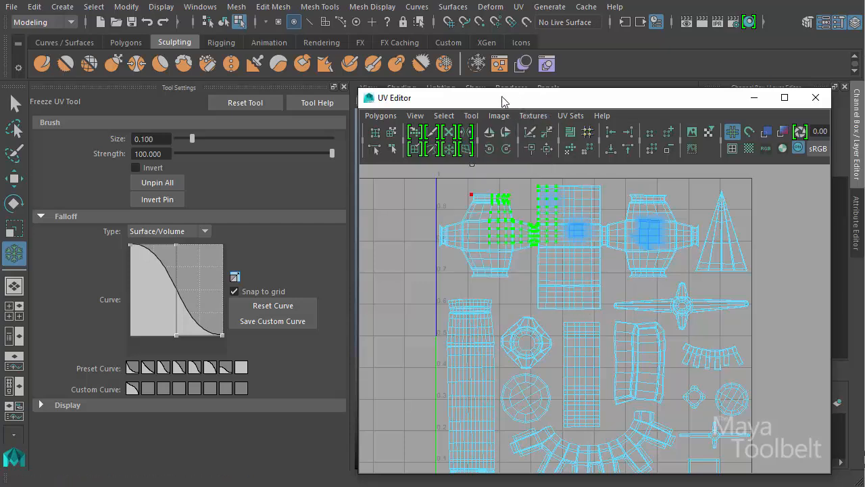